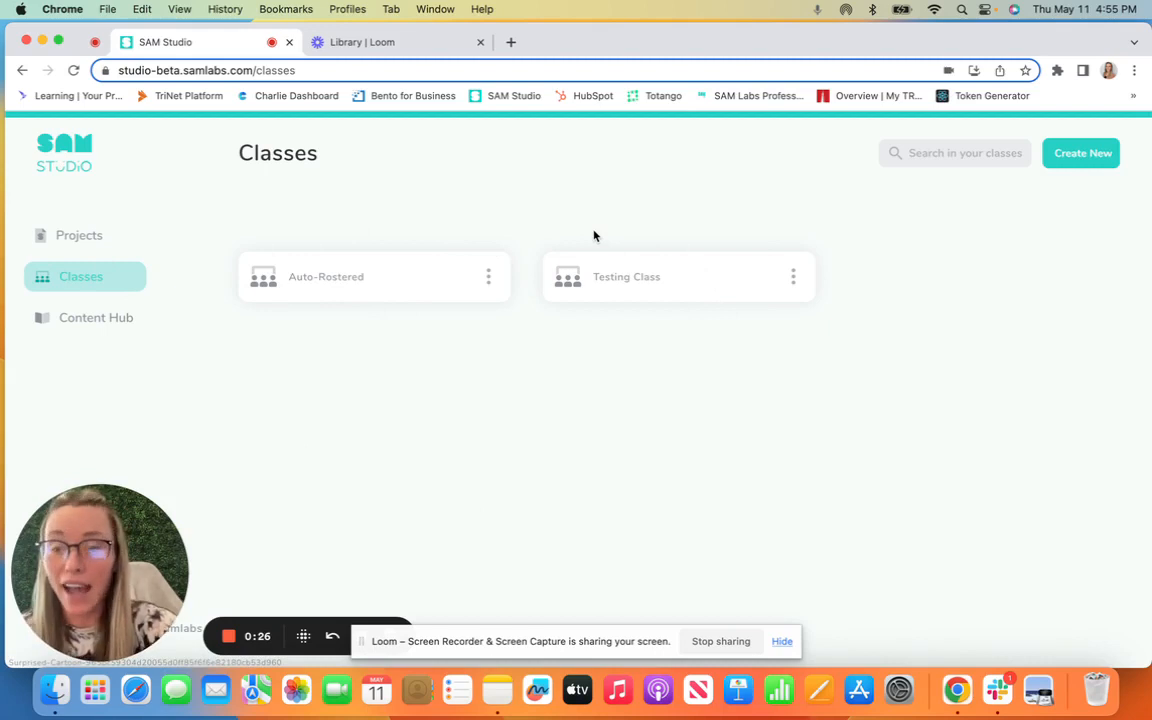
Step: Create a new class named 'Sample Class A'
{"action": "left_click", "coordinate": [1093, 156]}
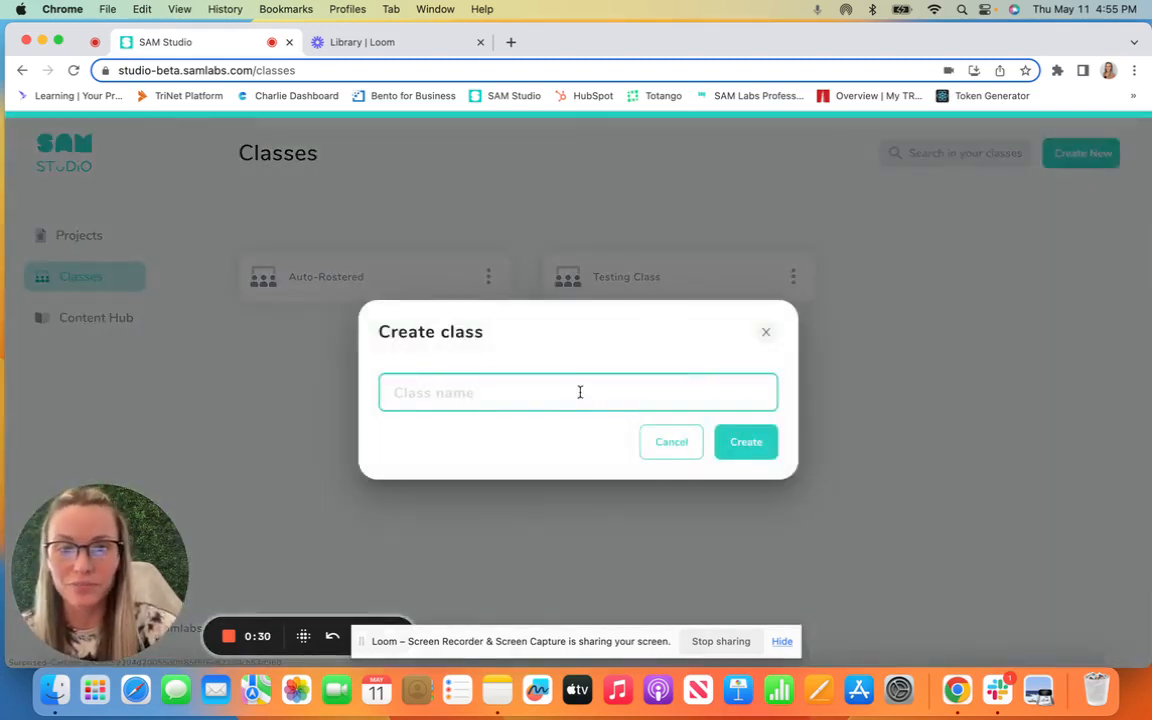
{"action": "type", "text": "Sampl"}
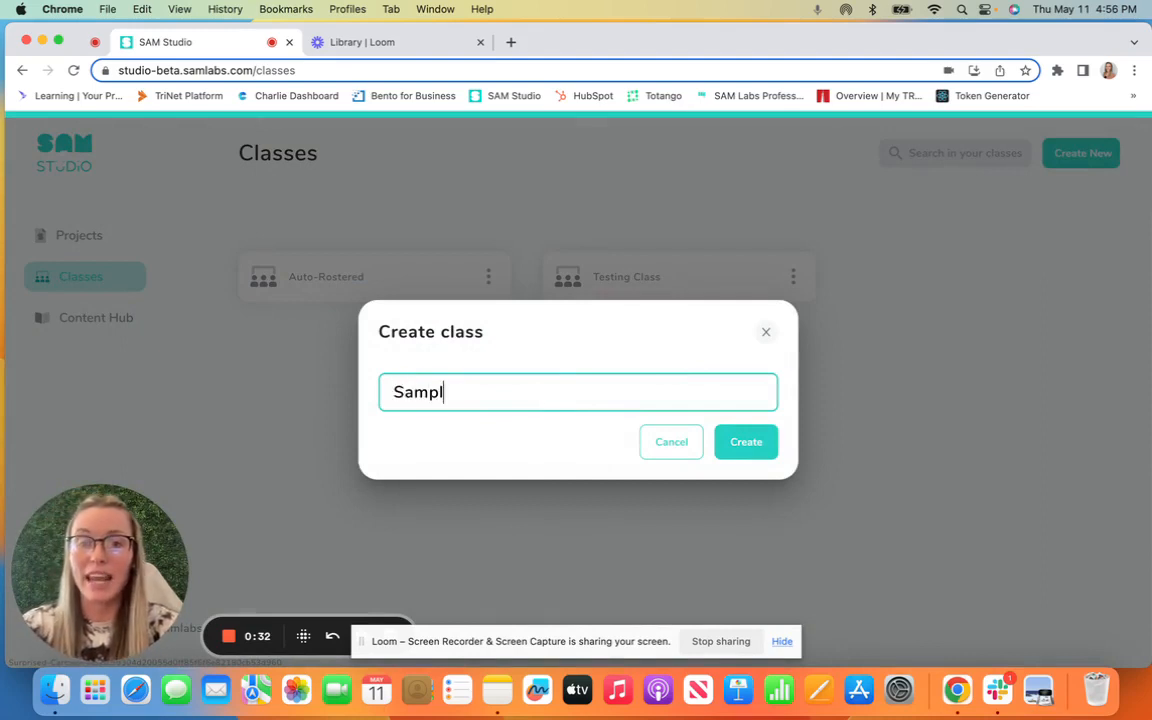
{"action": "type", "text": "e Class A"}
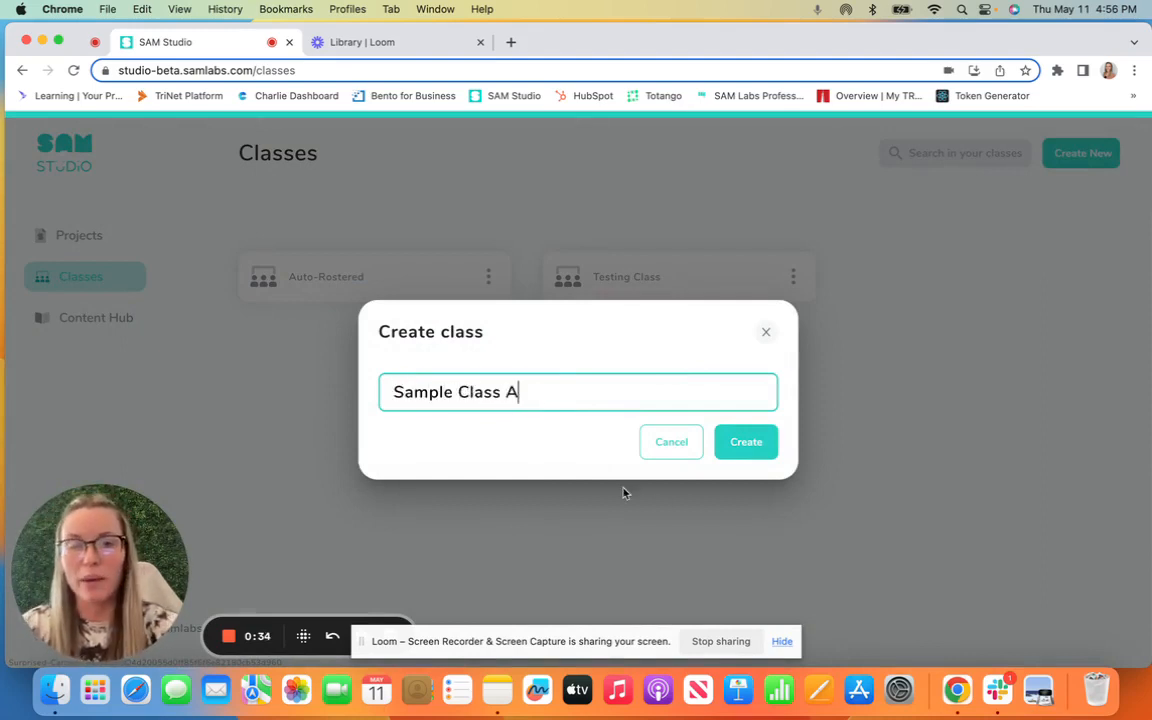
{"action": "left_click", "coordinate": [743, 454]}
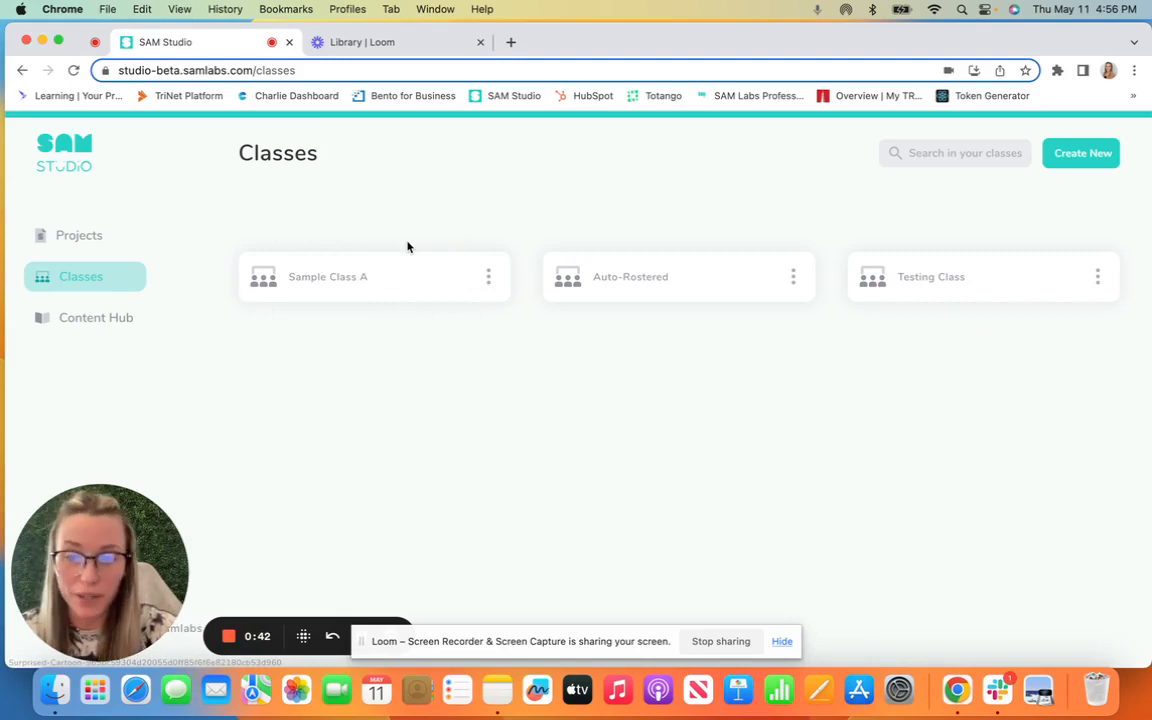
Step: Open the Sample Class A class and download its roster template CSV
{"action": "left_click", "coordinate": [329, 286]}
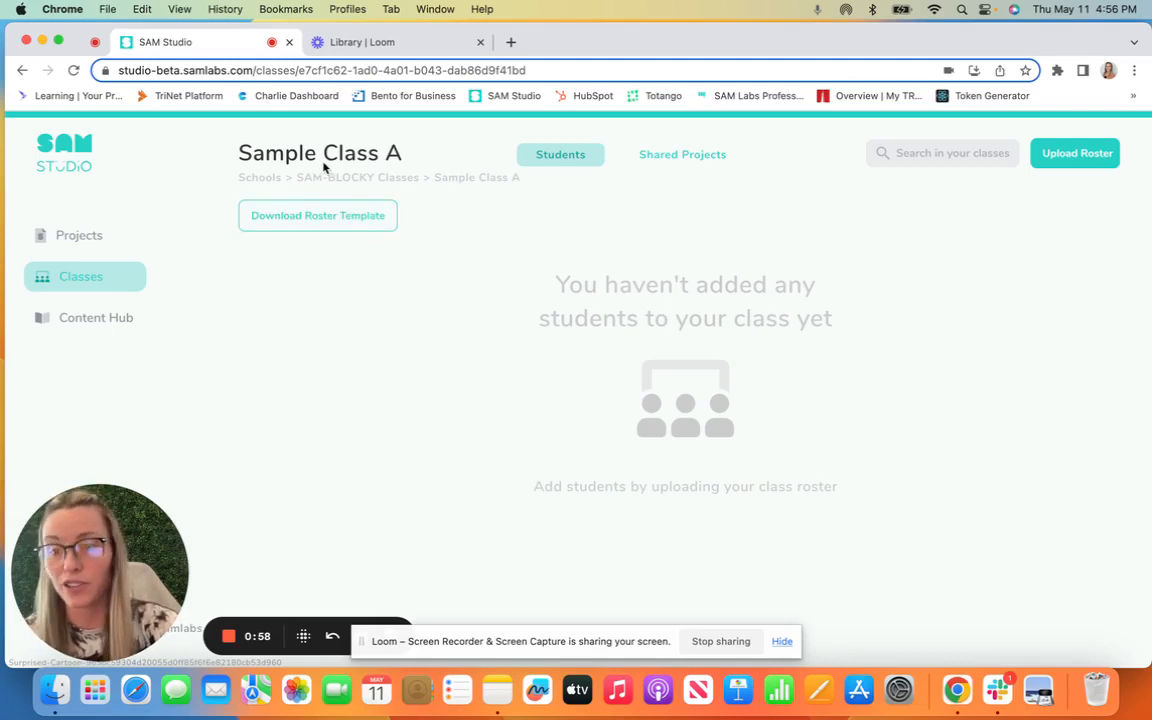
{"action": "left_click", "coordinate": [335, 216]}
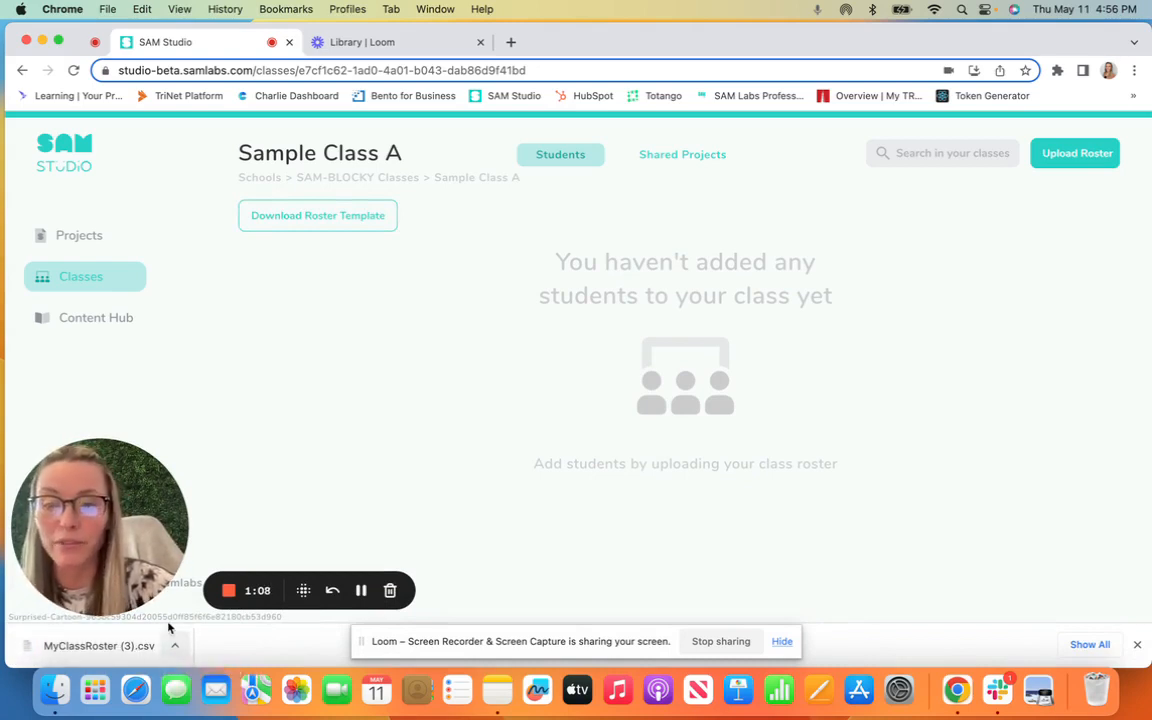
Step: Open the downloaded MyClassRoster (3) CSV in Numbers and apply the import settings
{"action": "left_click", "coordinate": [67, 646]}
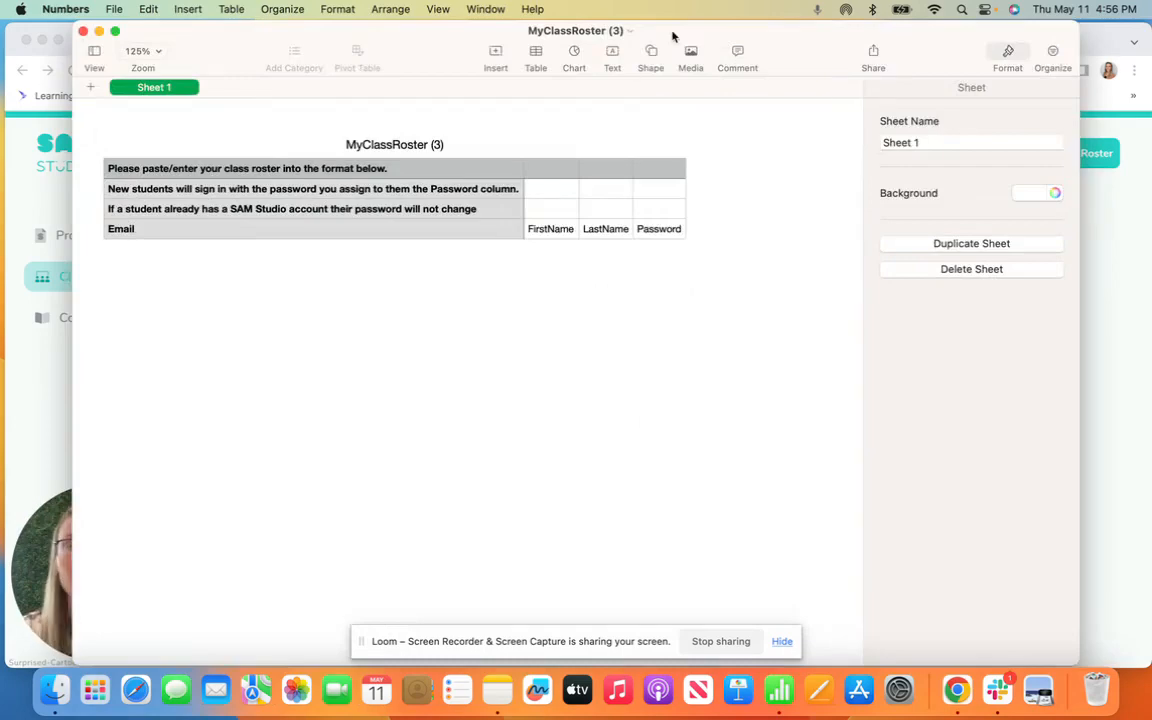
{"action": "left_click_drag", "start_coordinate": [447, 44], "coordinate": [534, 51]}
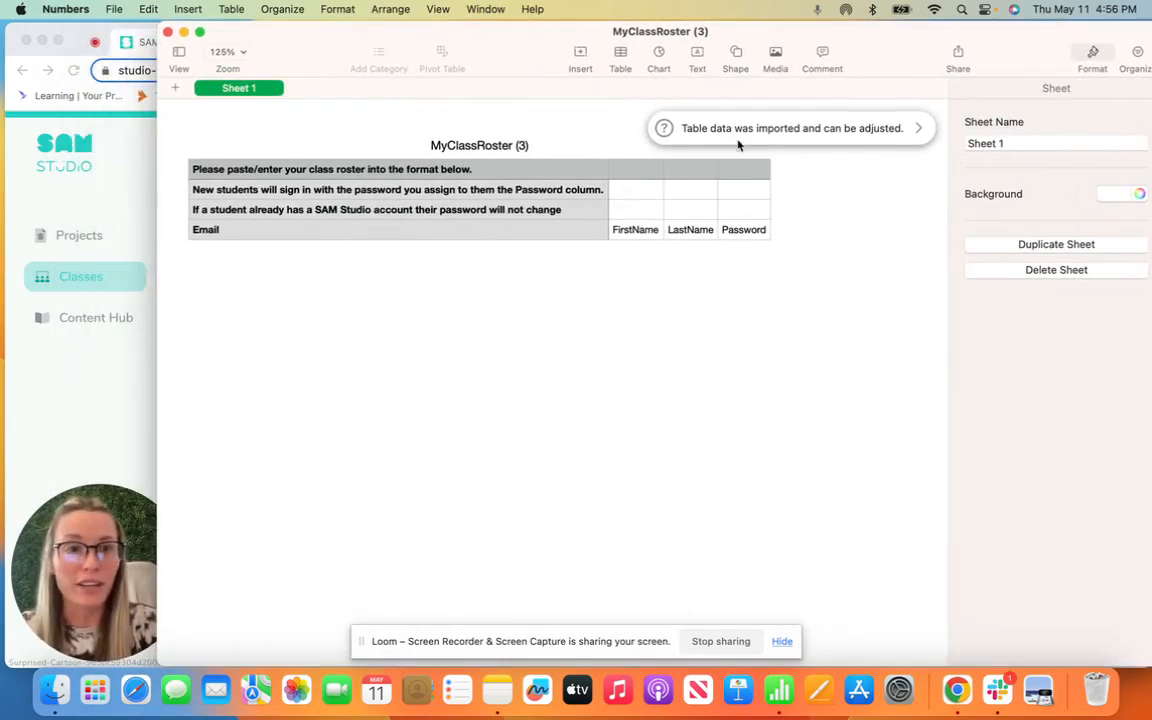
{"action": "left_click", "coordinate": [918, 131]}
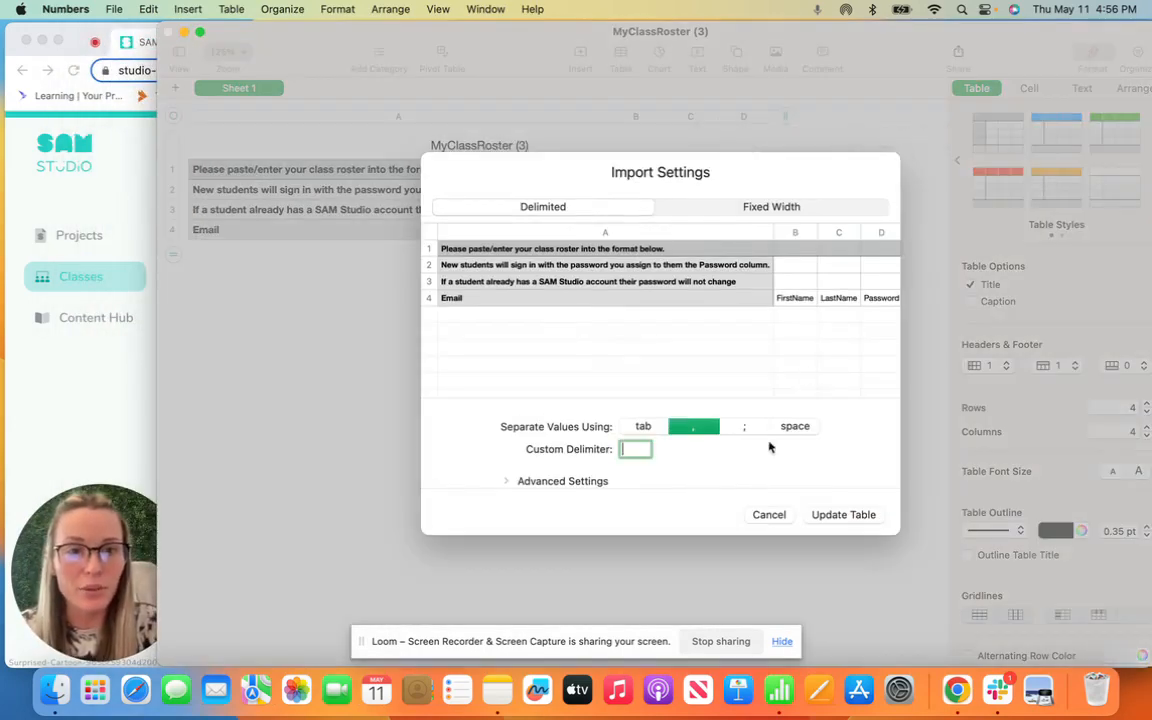
{"action": "left_click", "coordinate": [843, 514]}
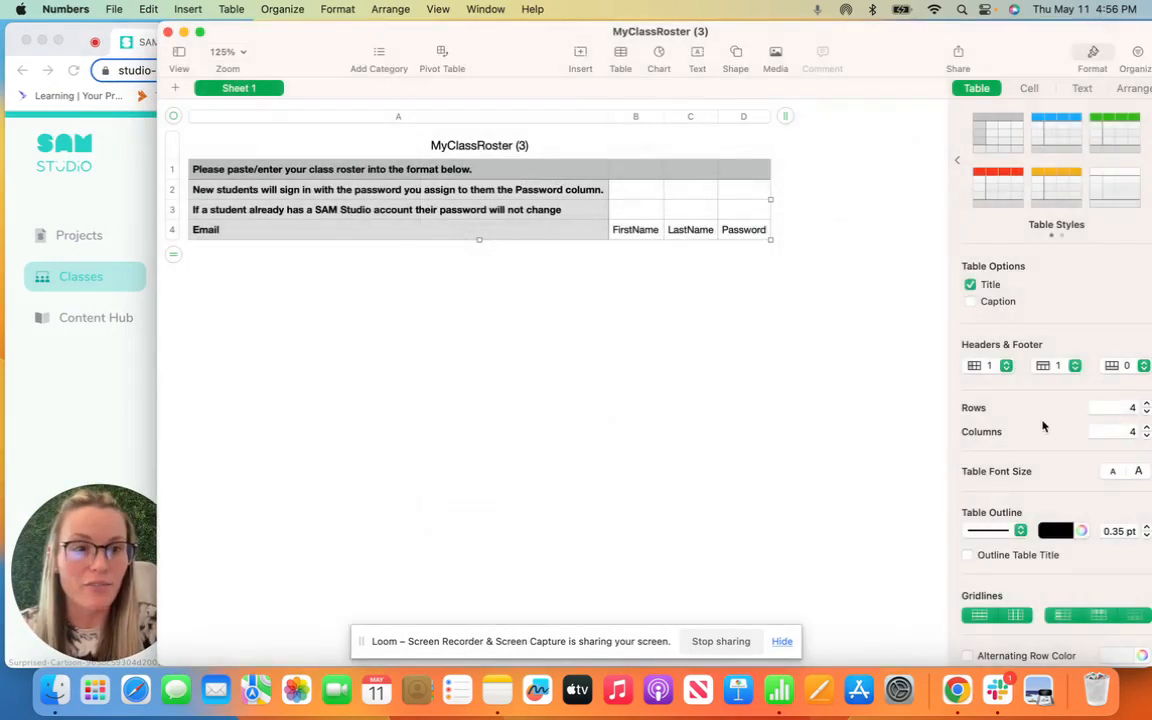
Step: Expand the roster table to 30 rows and select cell A5
{"action": "double_click", "coordinate": [1130, 407]}
{"action": "type", "text": "30"}
{"action": "key", "text": "Return"}
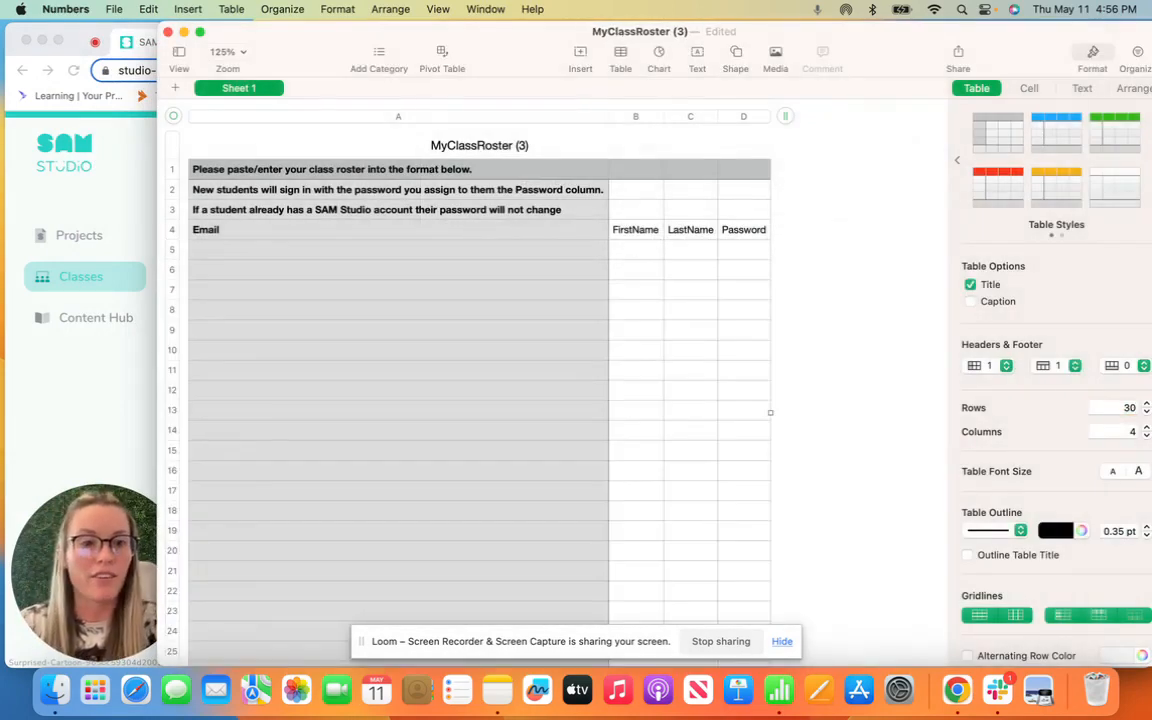
{"action": "left_click_drag", "start_coordinate": [157, 425], "coordinate": [186, 463]}
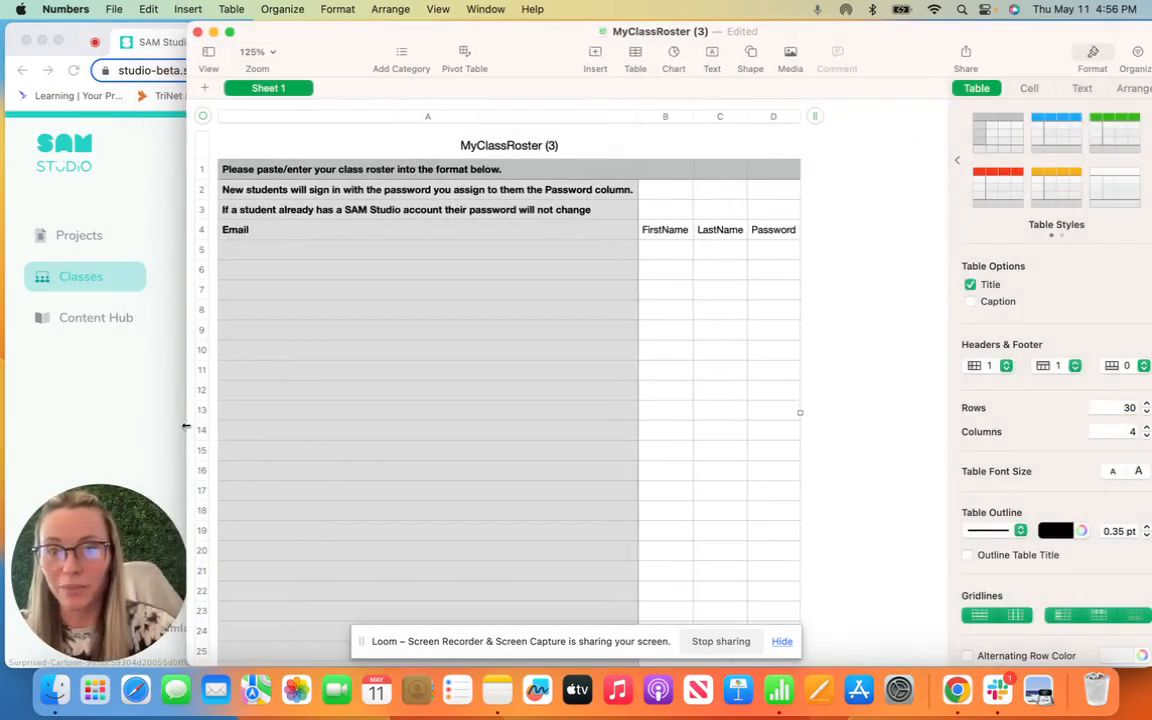
{"action": "left_click", "coordinate": [325, 252]}
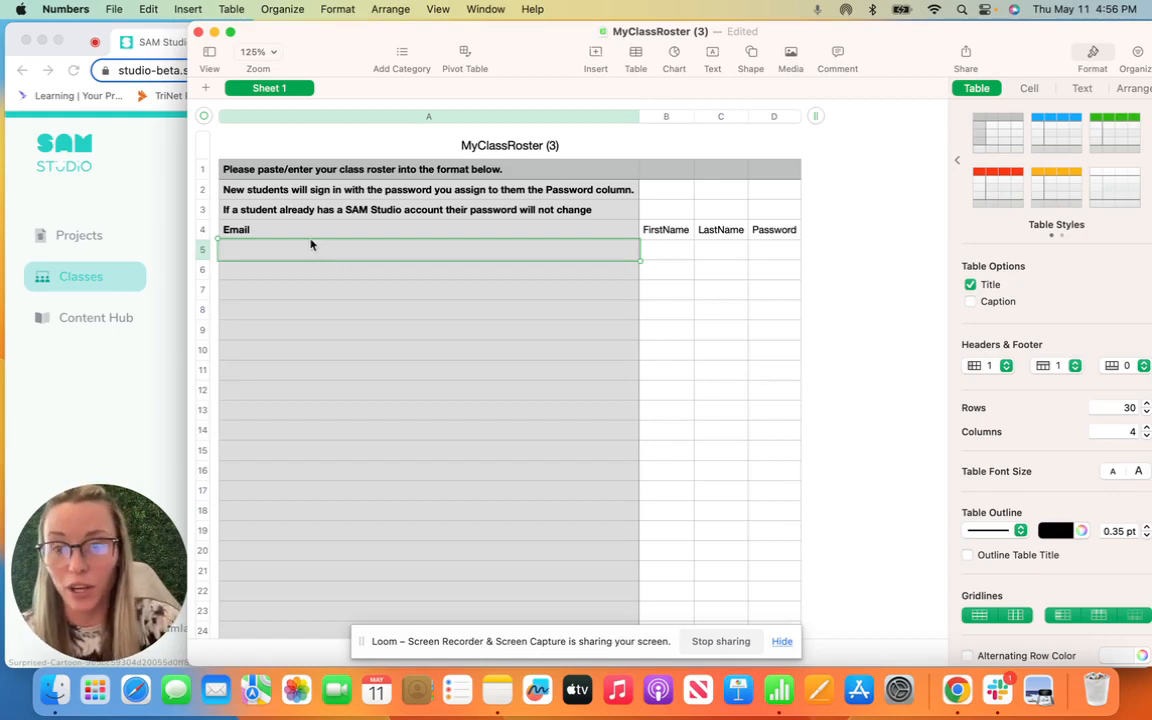
Step: Enter the first student's email, first name and last name in row 5
{"action": "left_click", "coordinate": [260, 229]}
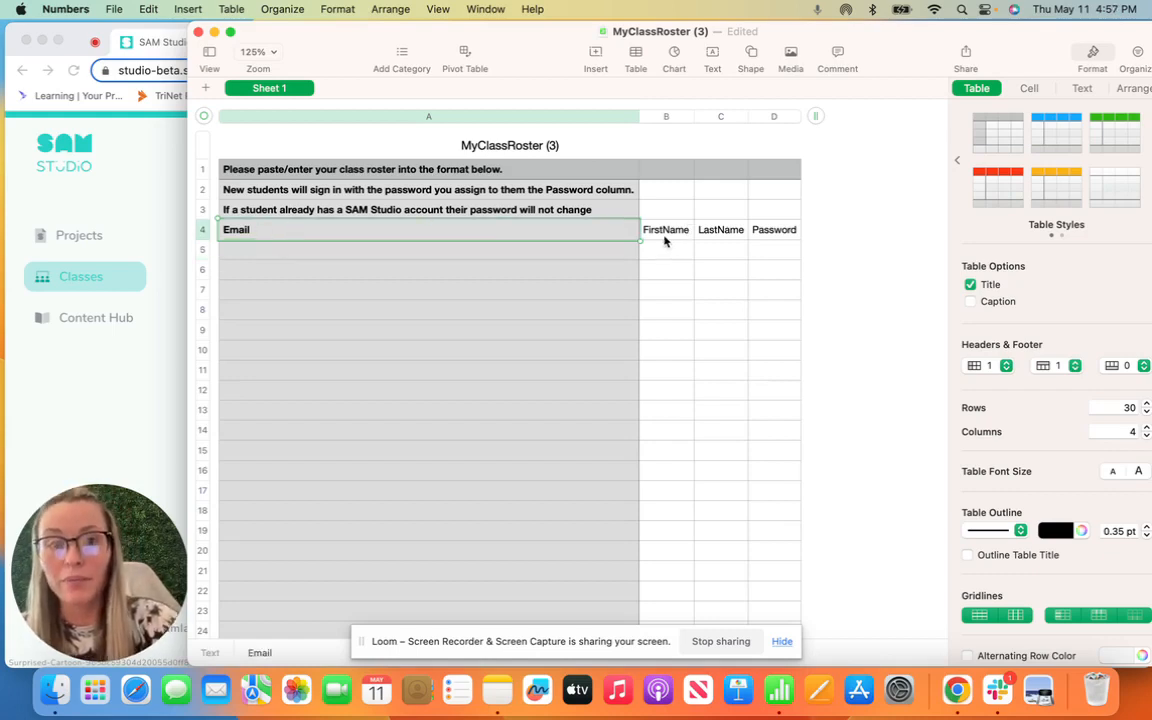
{"action": "left_click", "coordinate": [663, 236]}
{"action": "left_click", "coordinate": [731, 236]}
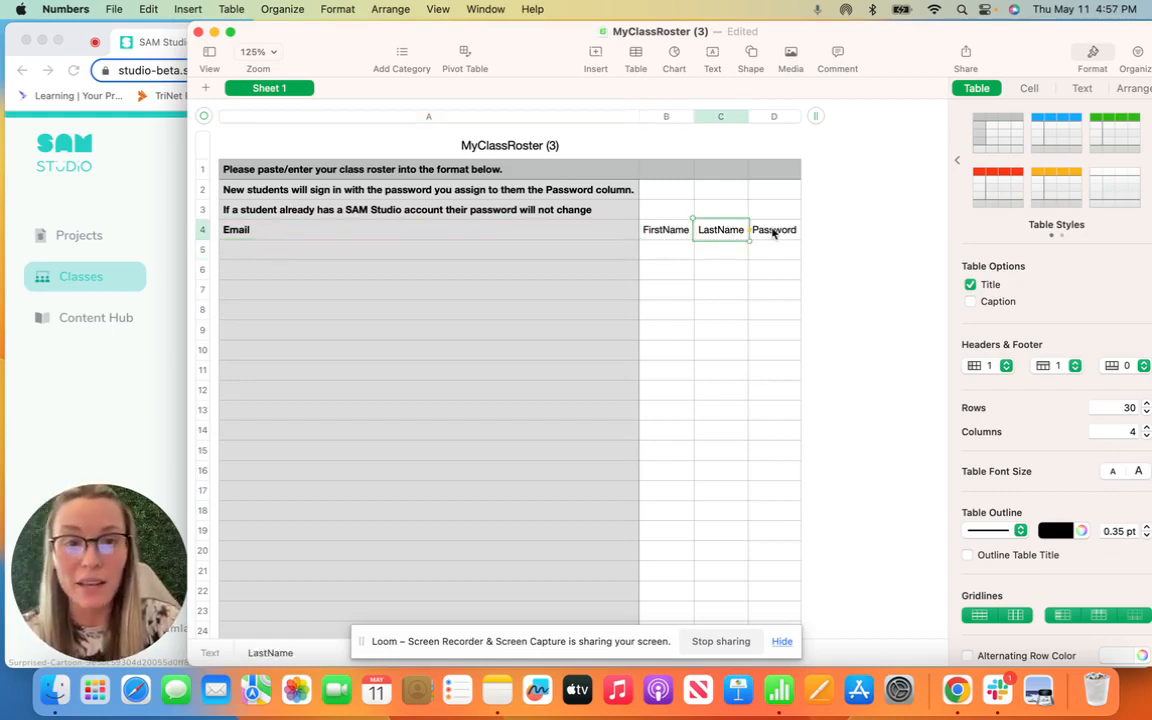
{"action": "left_click", "coordinate": [773, 233]}
{"action": "left_click", "coordinate": [423, 255]}
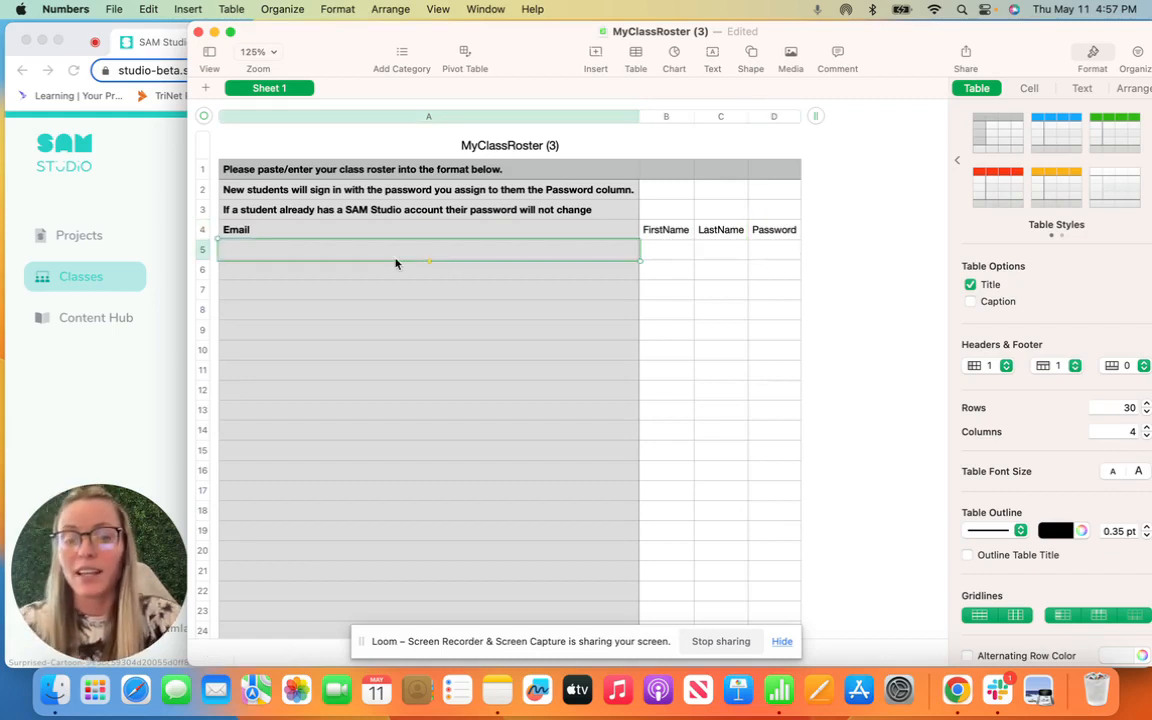
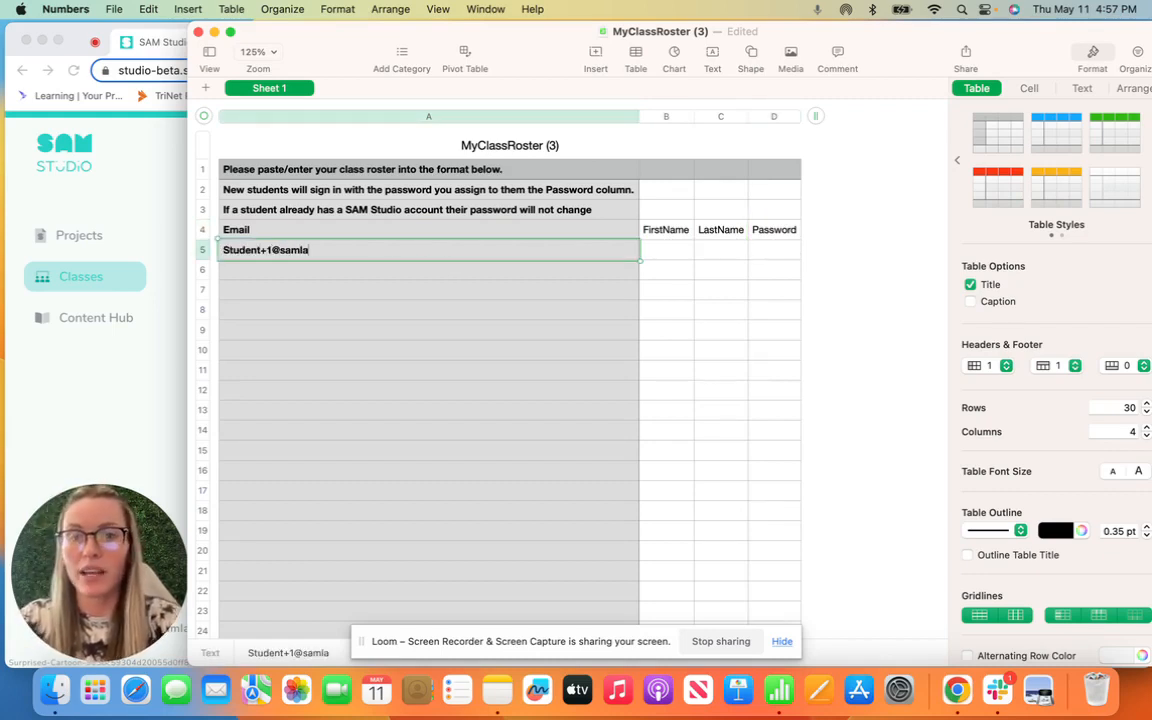
{"action": "key", "text": "Tab"}
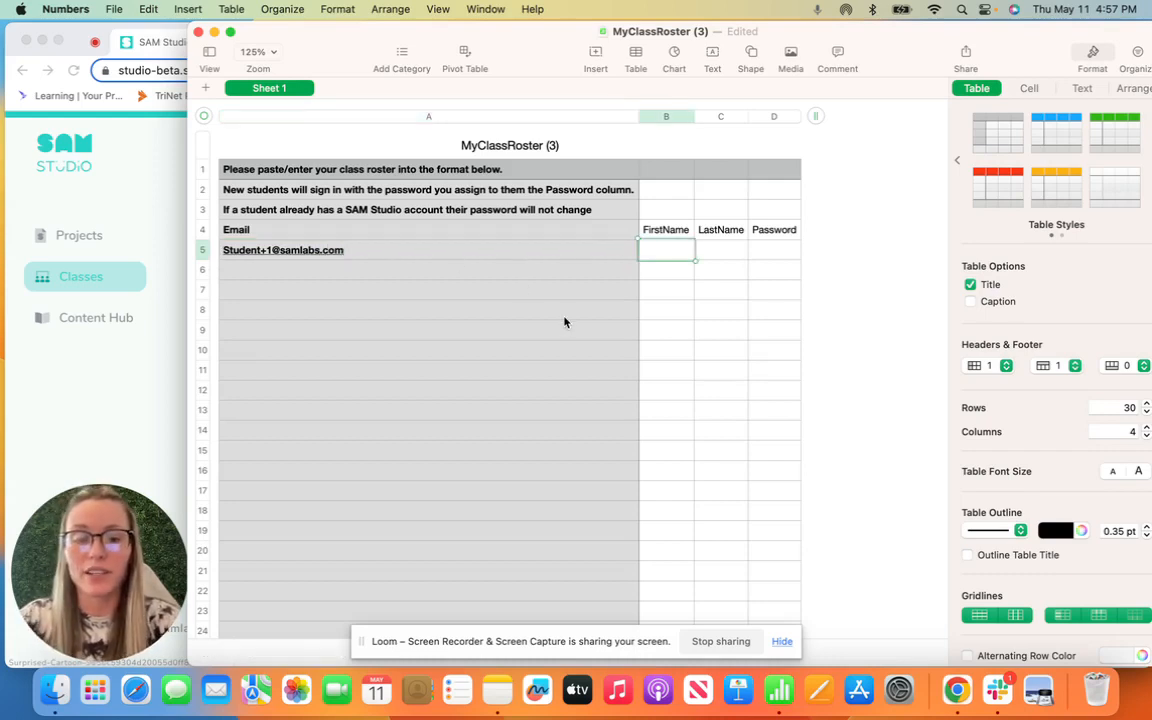
{"action": "type", "text": "Joe"}
{"action": "key", "text": "Tab"}
{"action": "type", "text": "Red"}
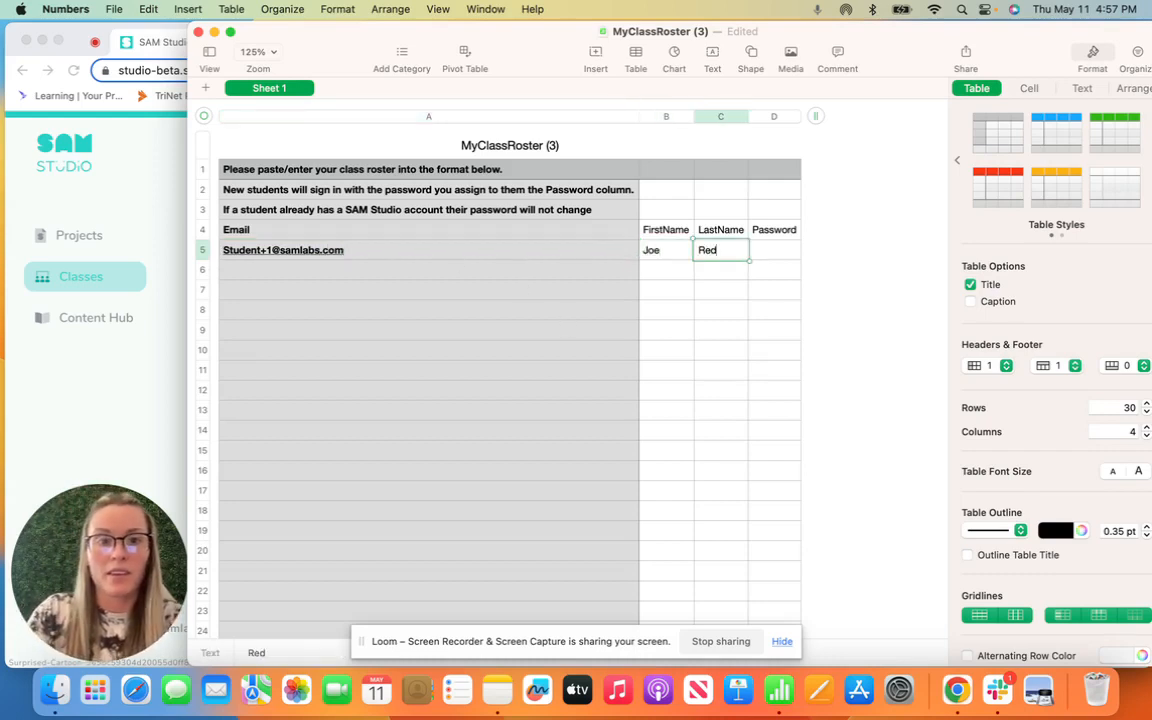
{"action": "key", "text": "Tab"}
{"action": "key", "text": "Return"}
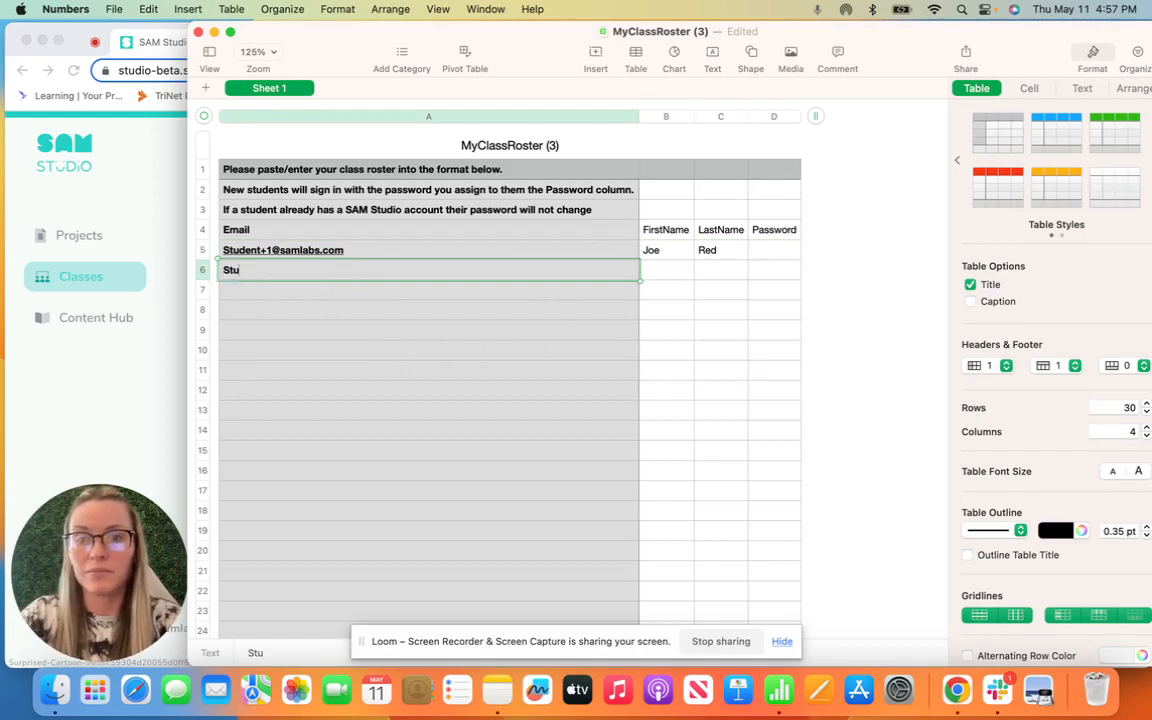
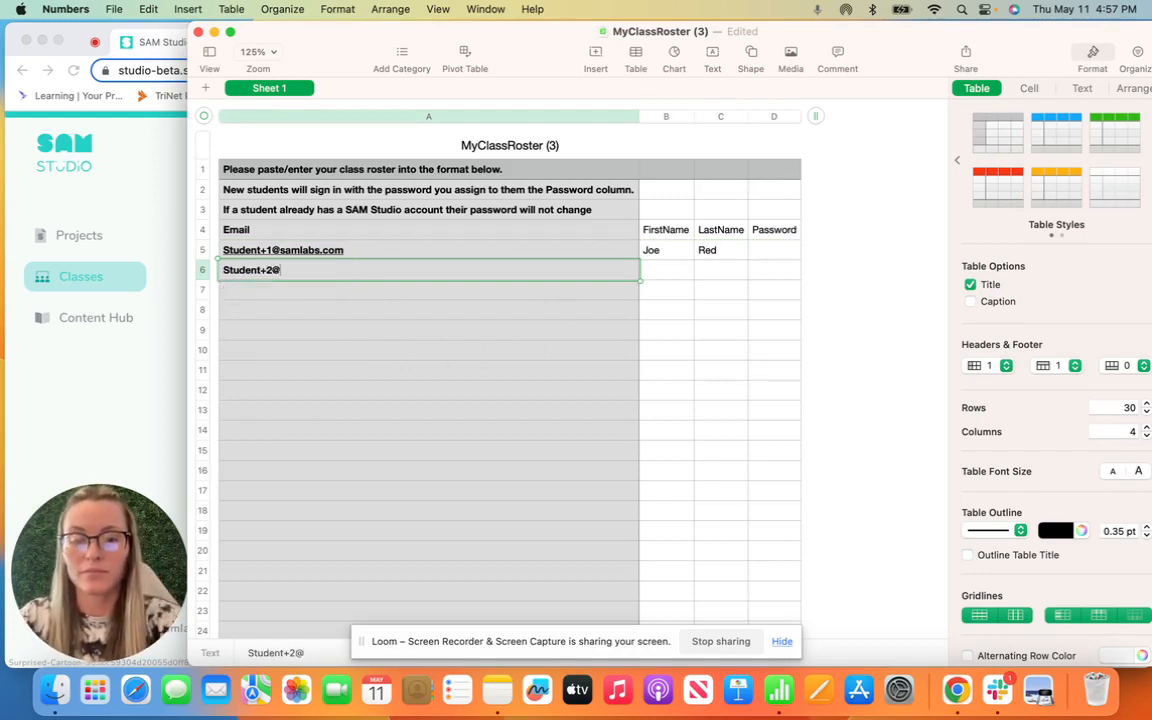
Step: Fill row 6 with the second student's email, first name and last name
{"action": "key", "text": "Tab"}
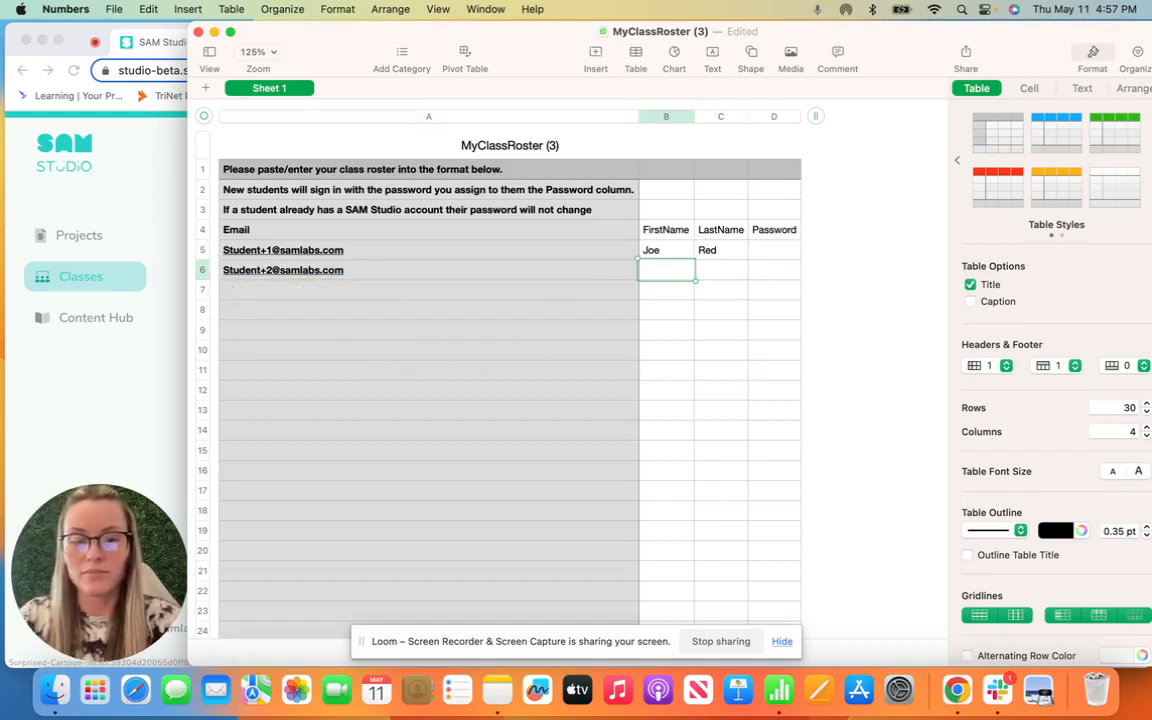
{"action": "type", "text": "Sally"}
{"action": "key", "text": "Tab"}
{"action": "type", "text": "Blue"}
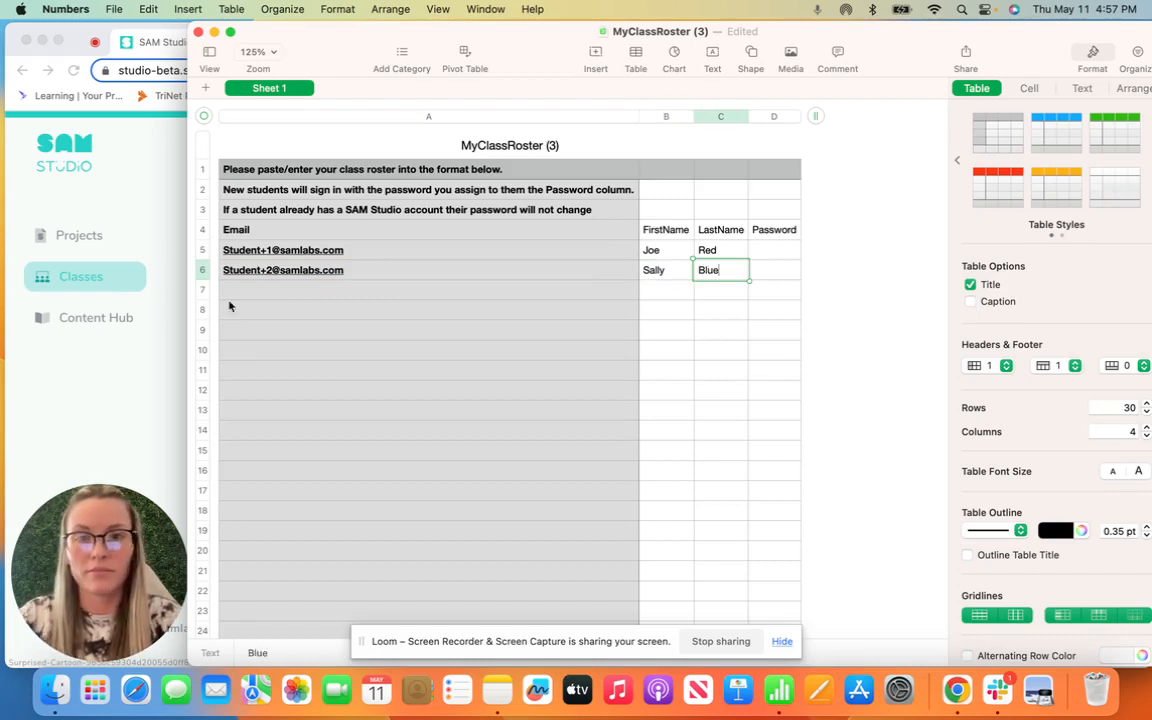
{"action": "key", "text": "Return"}
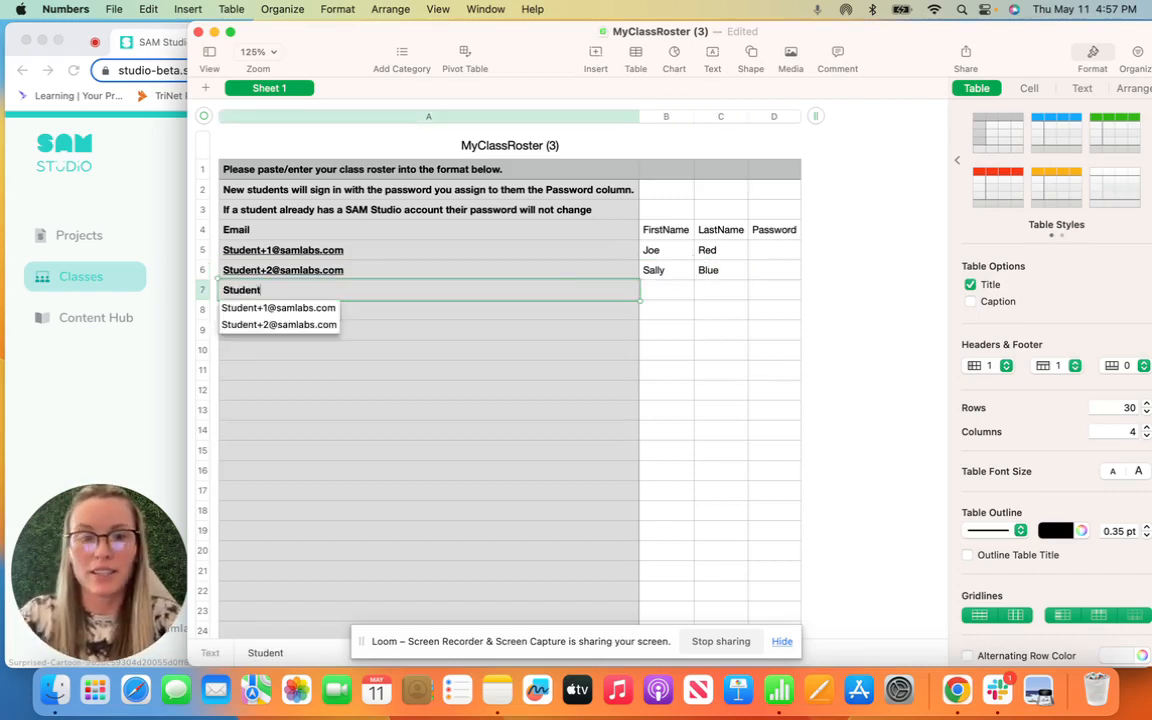
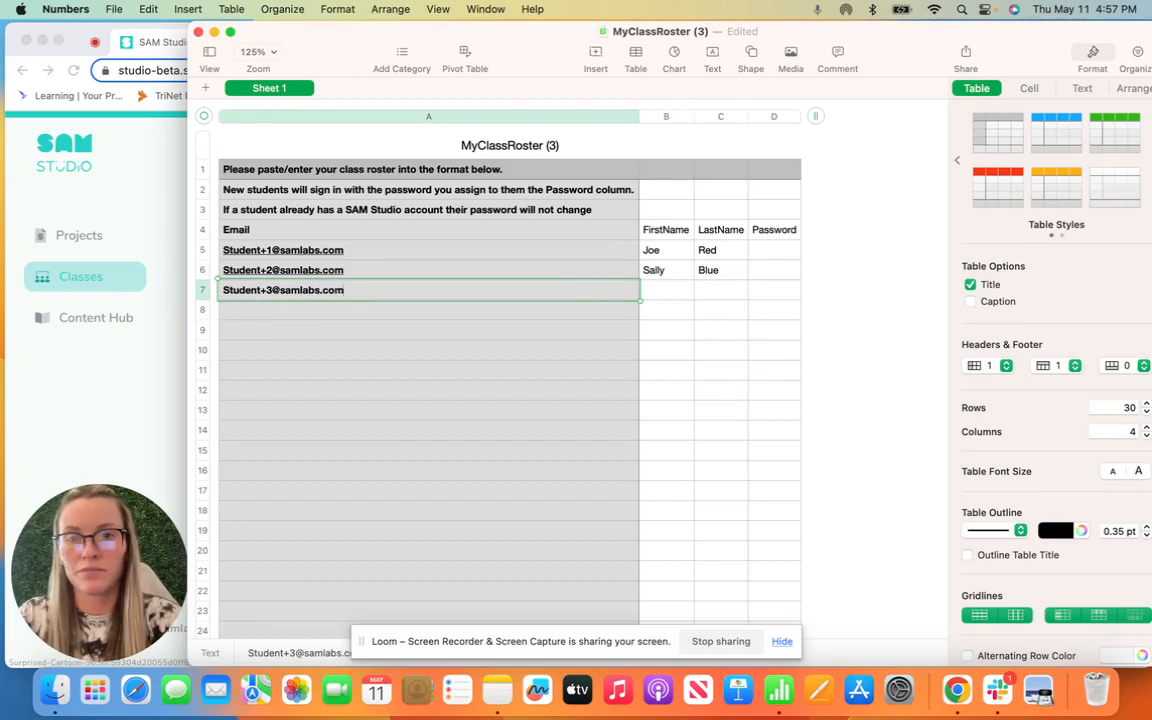
Step: Fill row 7 with the third student's email, first name and last name
{"action": "key", "text": "Tab"}
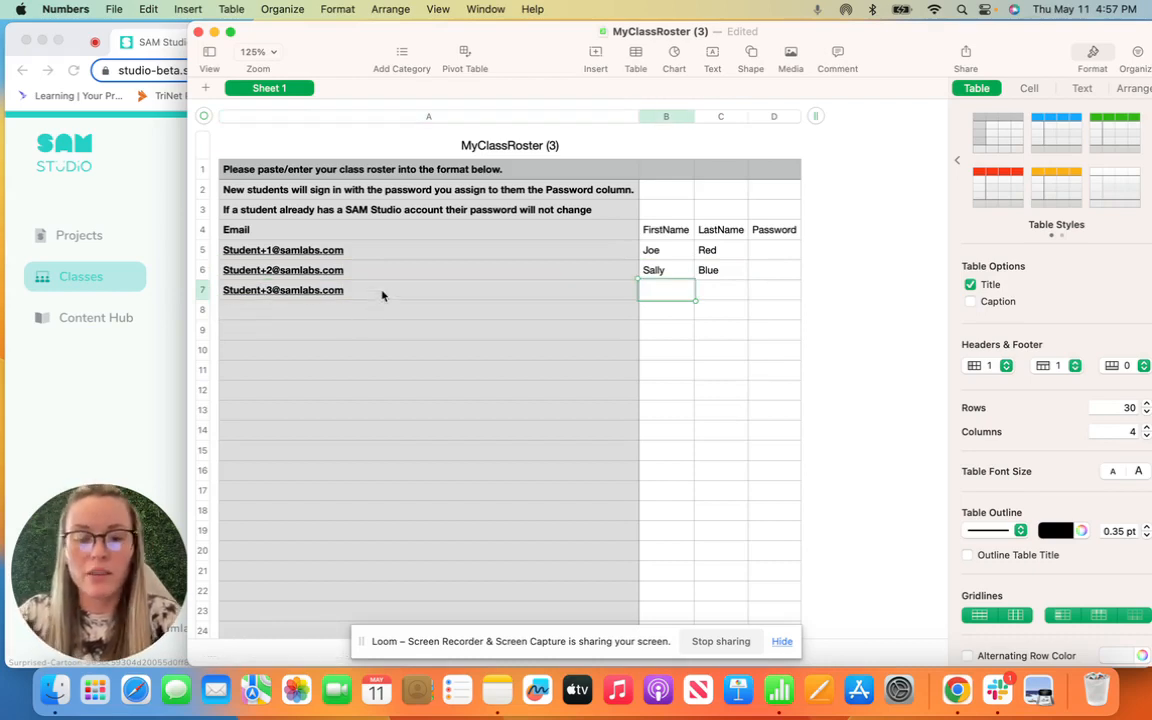
{"action": "type", "text": "Jess"}
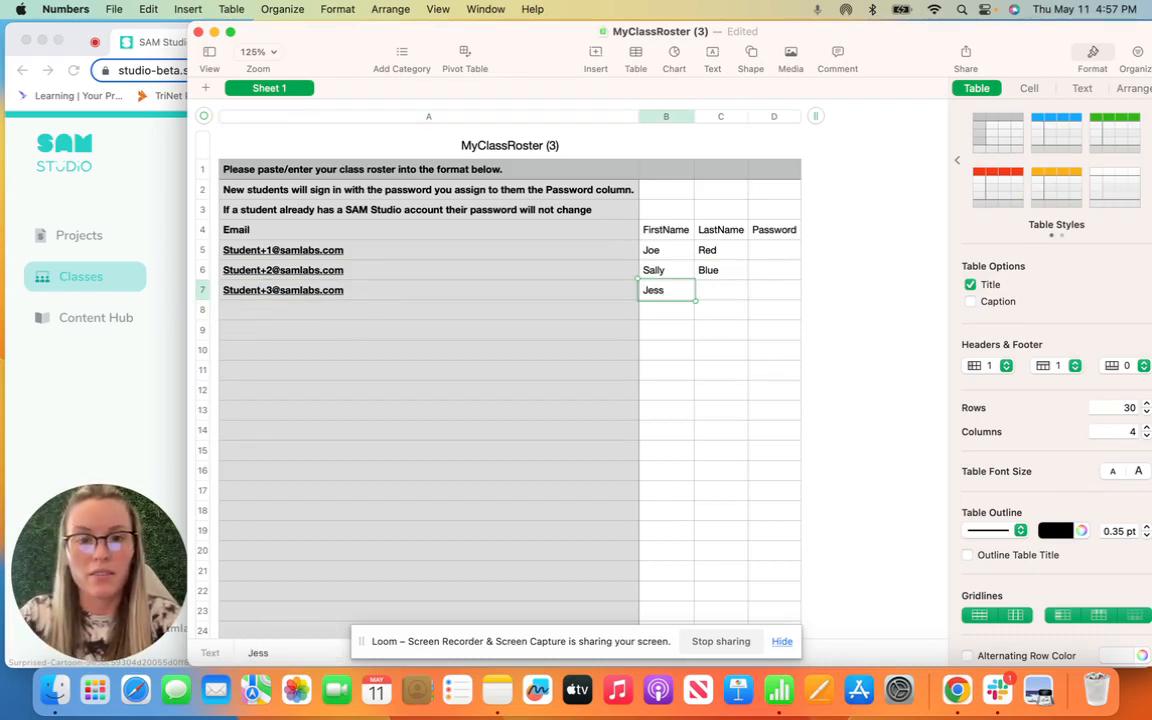
{"action": "key", "text": "Tab"}
{"action": "type", "text": "Yellow"}
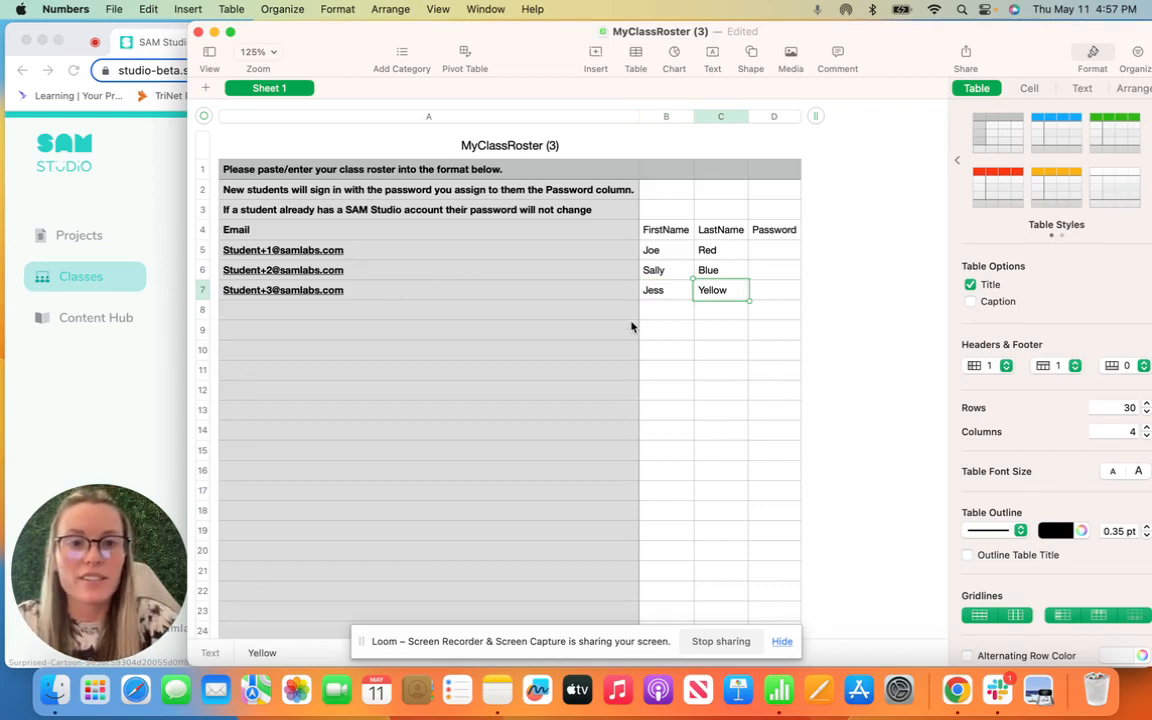
{"action": "left_click", "coordinate": [782, 250]}
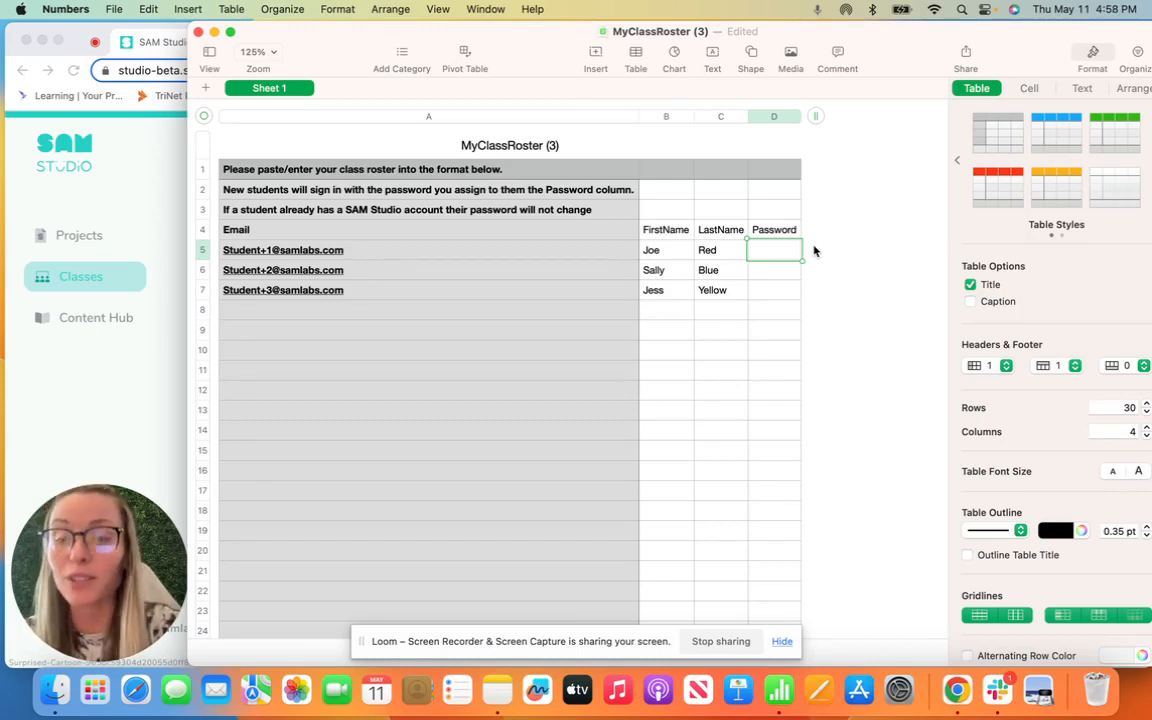
Step: Enter the same sample password in cells D5, D6 and D7
{"action": "type", "text": "12345"}
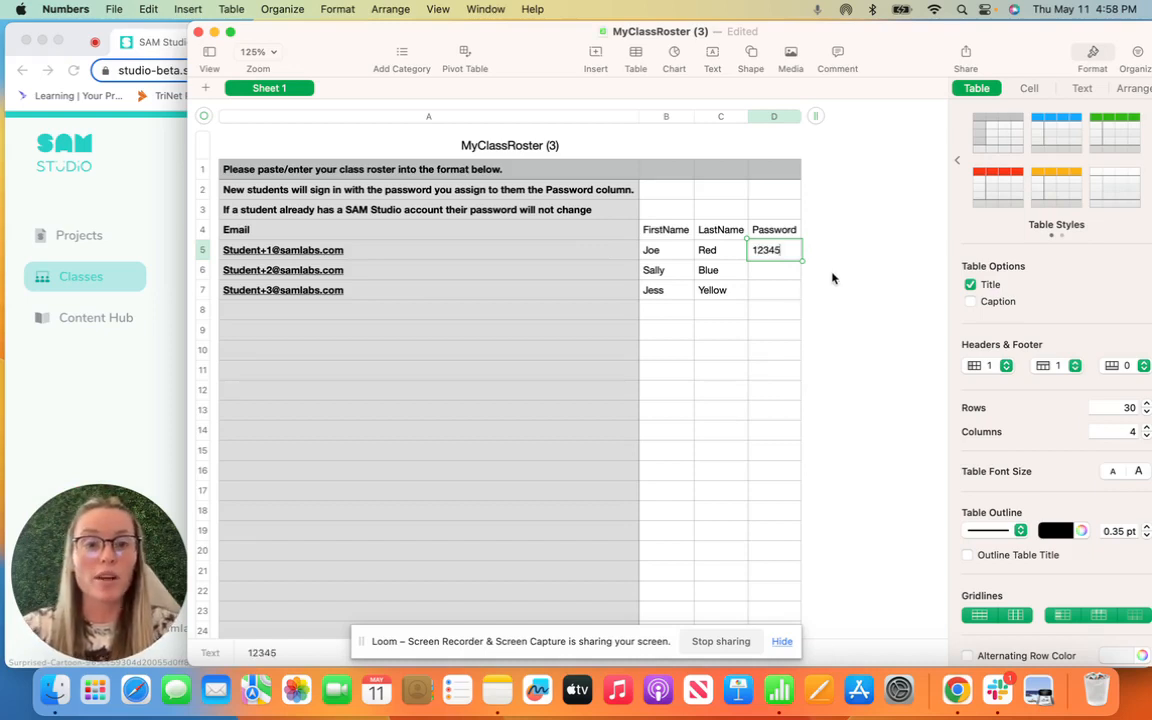
{"action": "left_click", "coordinate": [777, 283]}
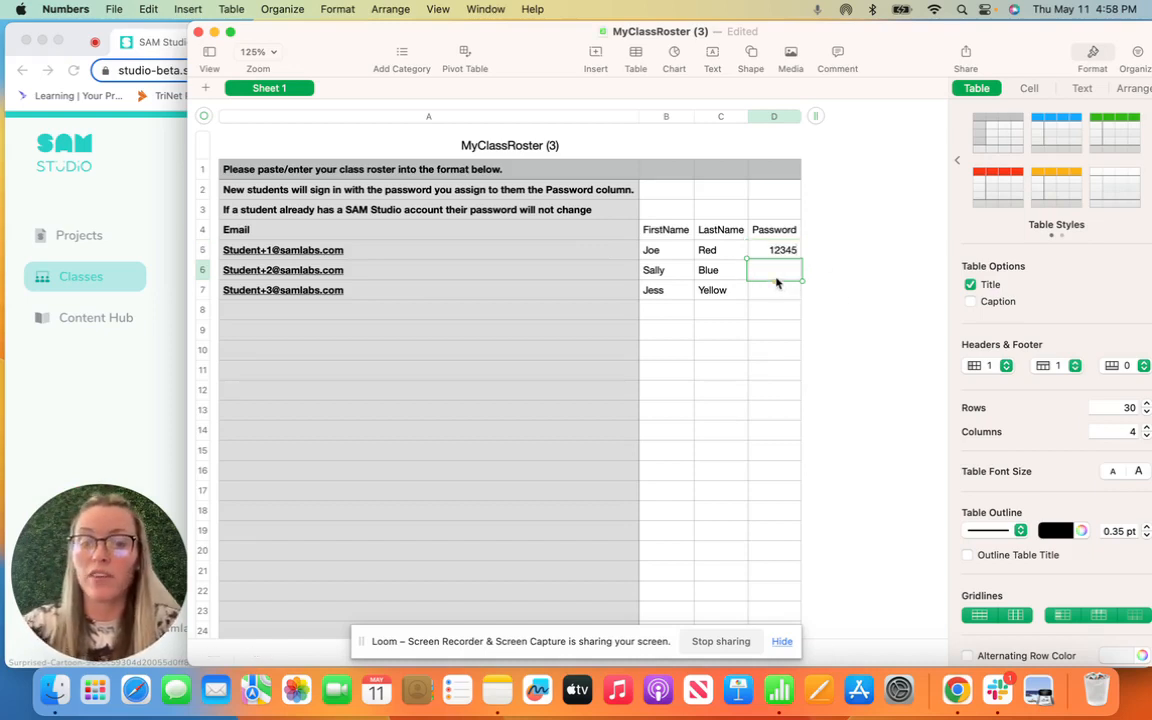
{"action": "type", "text": "12345"}
{"action": "left_click", "coordinate": [782, 289]}
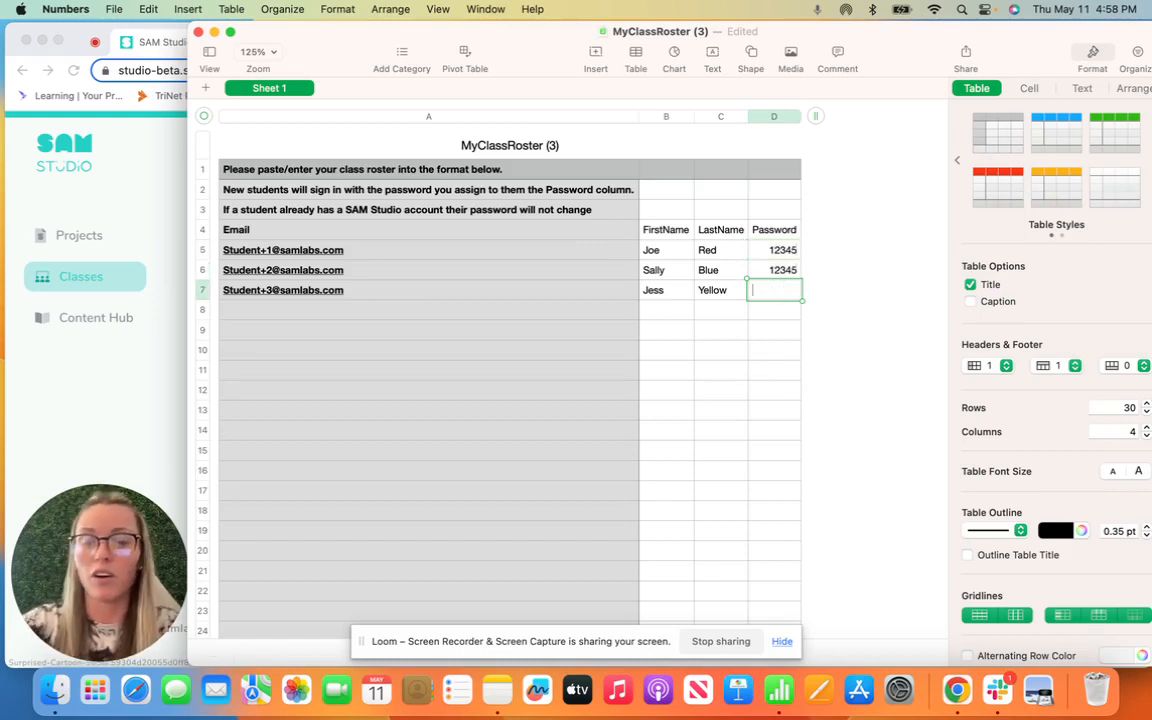
{"action": "type", "text": "12345"}
{"action": "key", "text": "Return"}
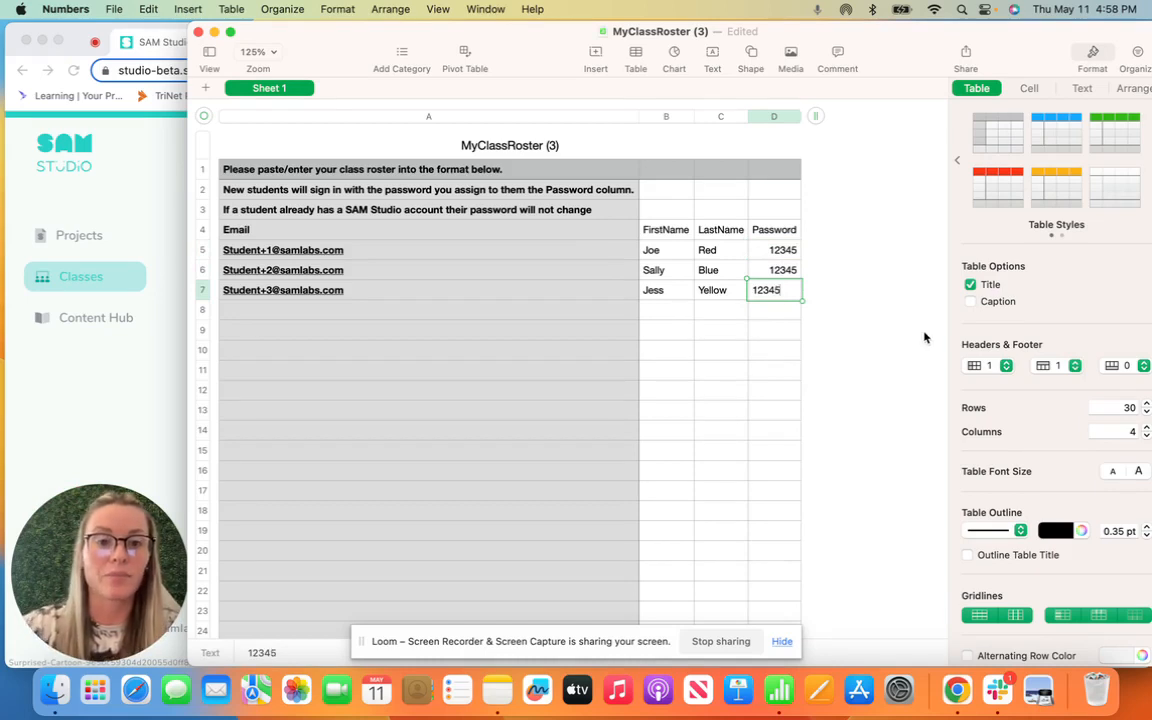
{"action": "left_click", "coordinate": [892, 332]}
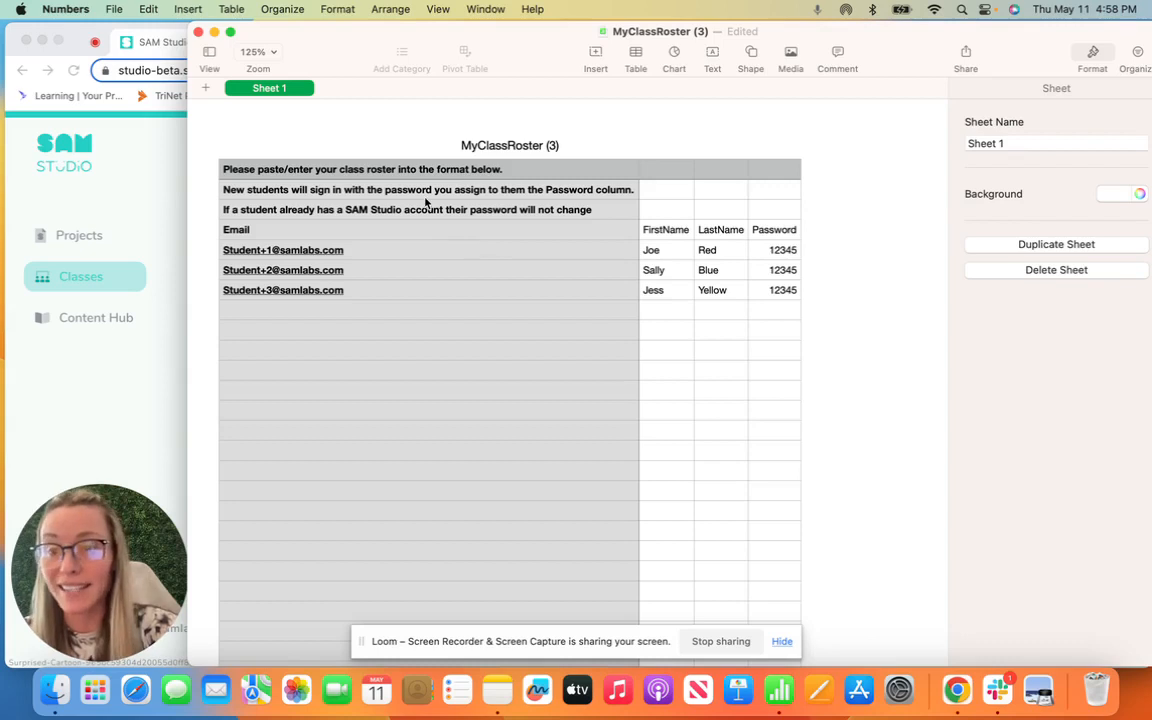
Step: Export the roster sheet as CSV named MyClassRoster (3) to the Desktop
{"action": "left_click", "coordinate": [116, 12]}
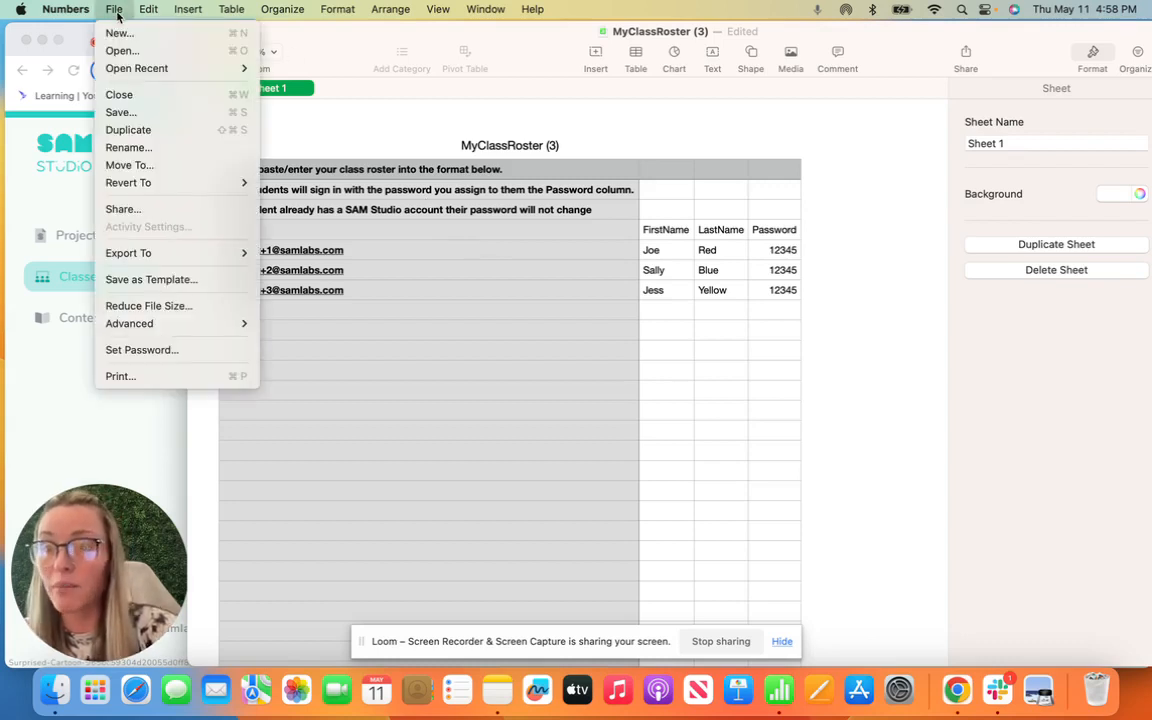
{"action": "mouse_move", "coordinate": [160, 258]}
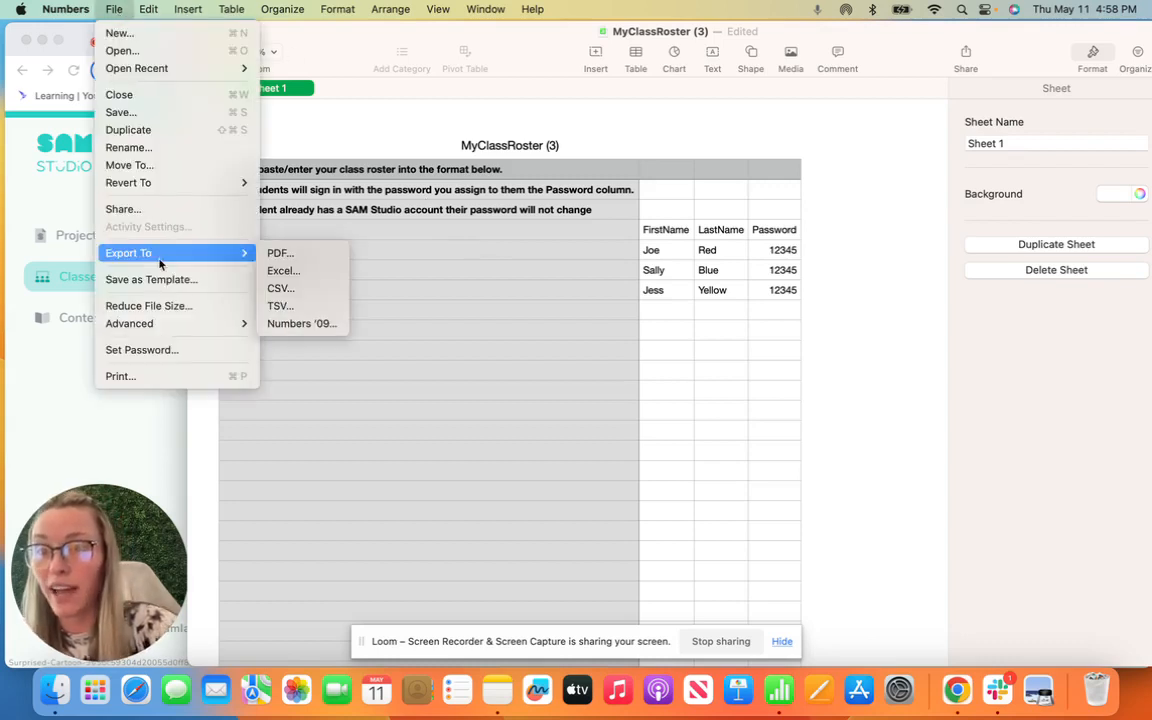
{"action": "left_click", "coordinate": [296, 298]}
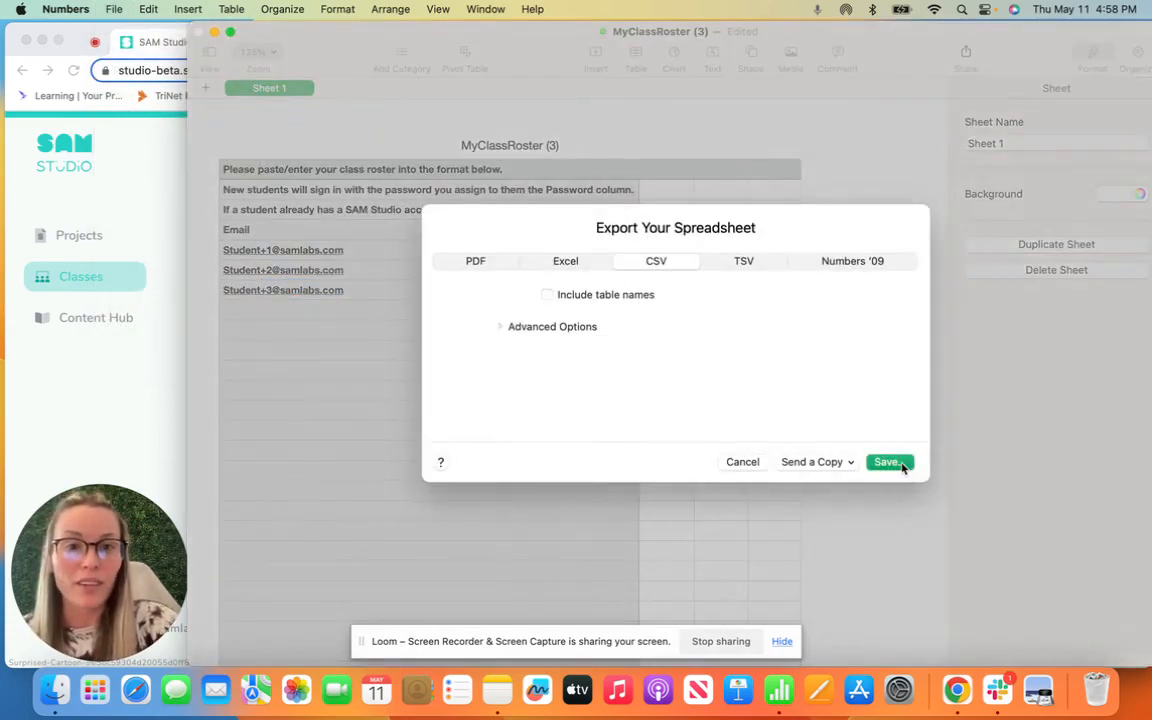
{"action": "left_click", "coordinate": [887, 462]}
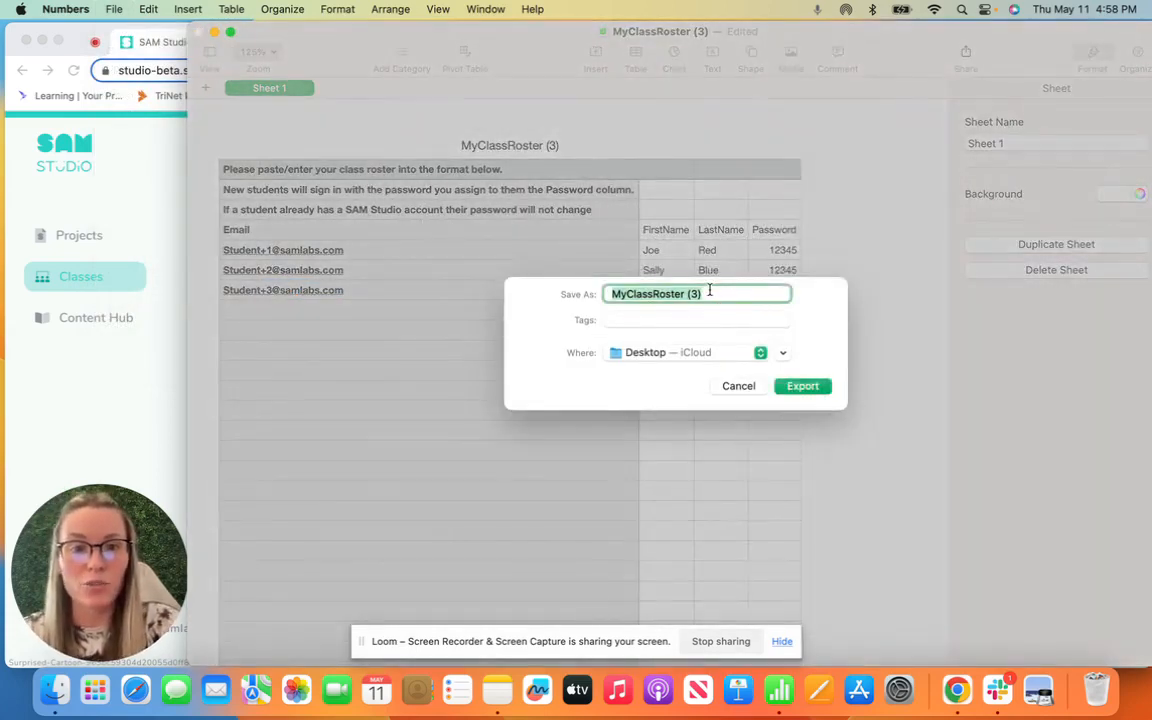
{"action": "left_click", "coordinate": [803, 387]}
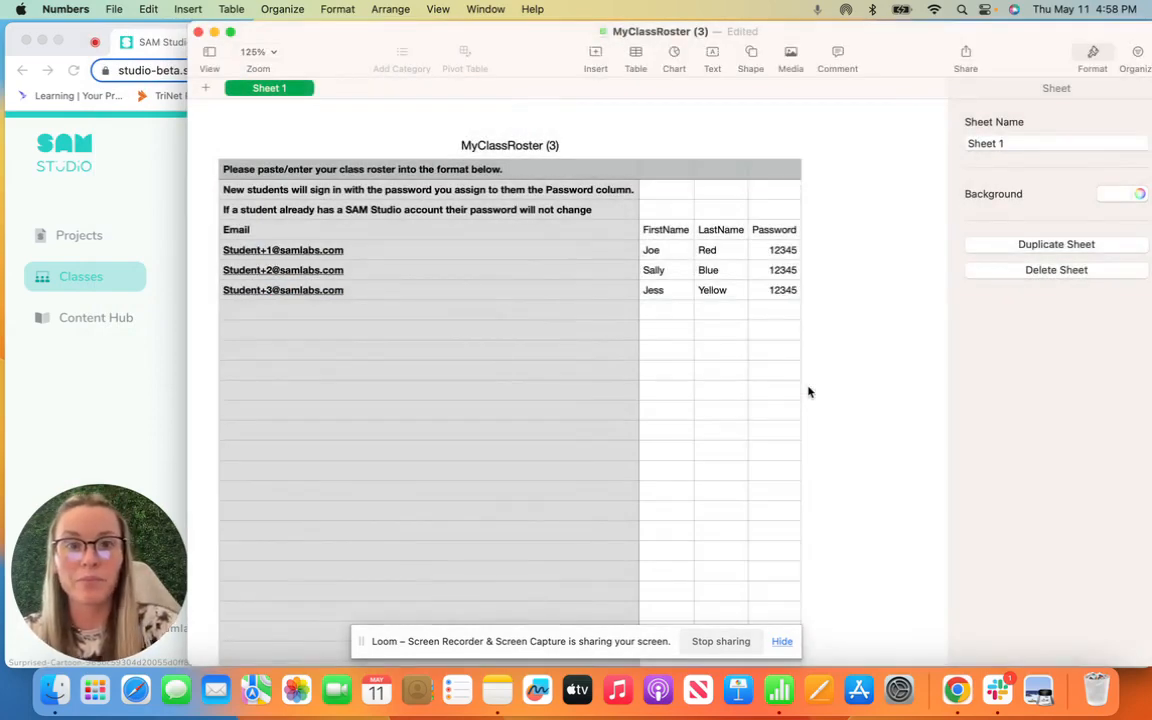
{"action": "left_click", "coordinate": [214, 31]}
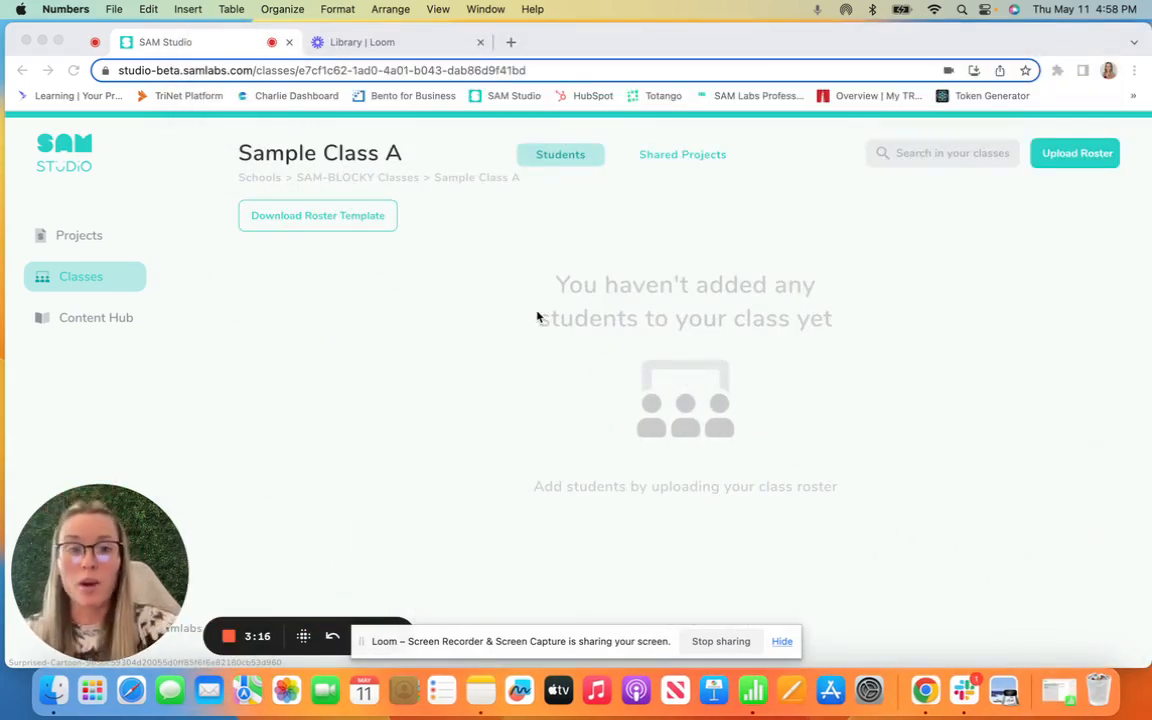
Step: Load MyClassRoster (3).csv from the Desktop into Sample Class A's roster upload dialog
{"action": "left_click", "coordinate": [1060, 153]}
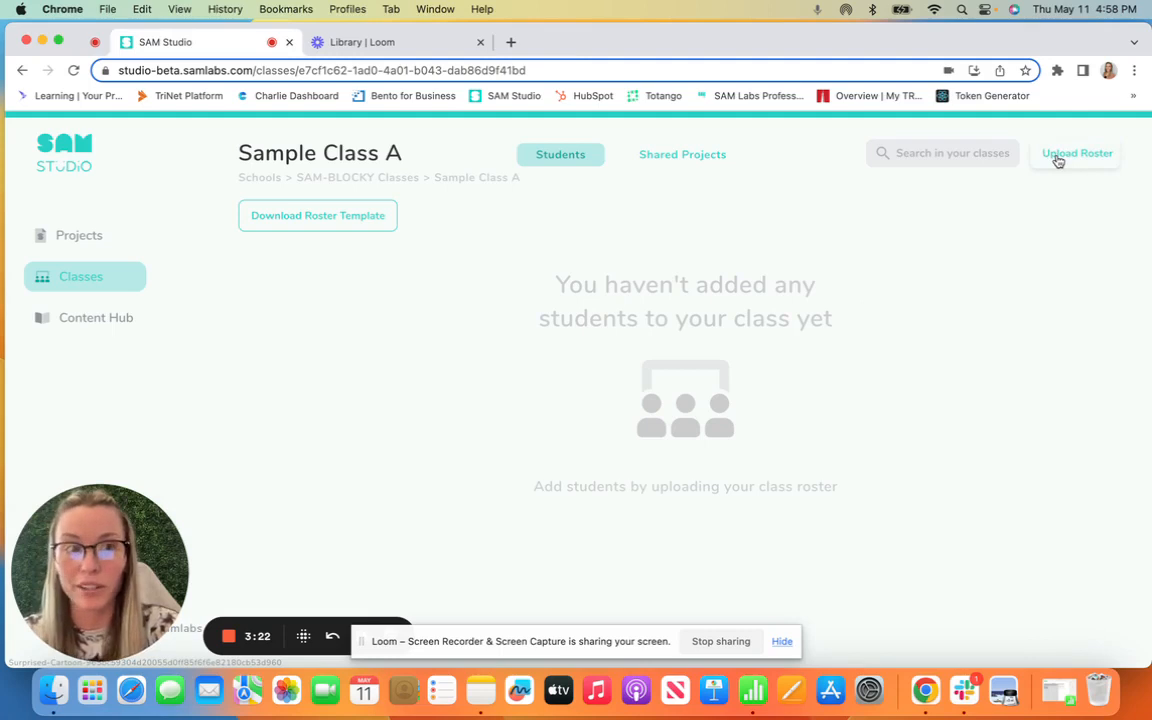
{"action": "left_click", "coordinate": [1058, 160]}
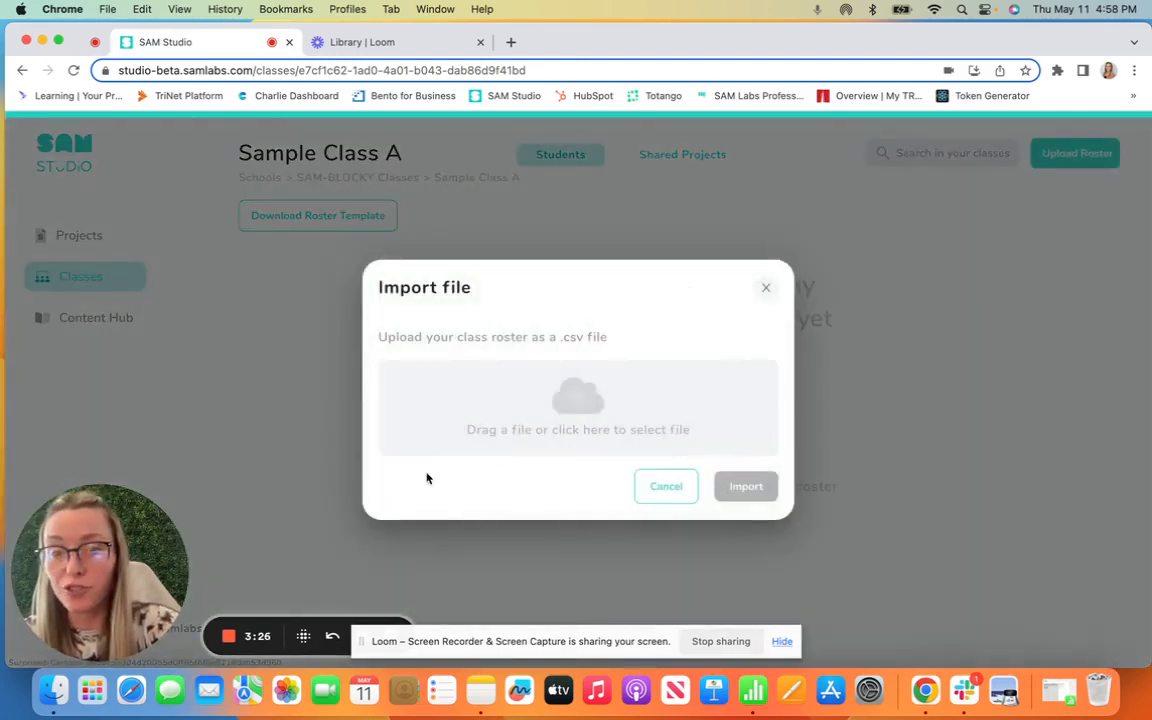
{"action": "left_click", "coordinate": [587, 413]}
{"action": "left_click", "coordinate": [402, 285]}
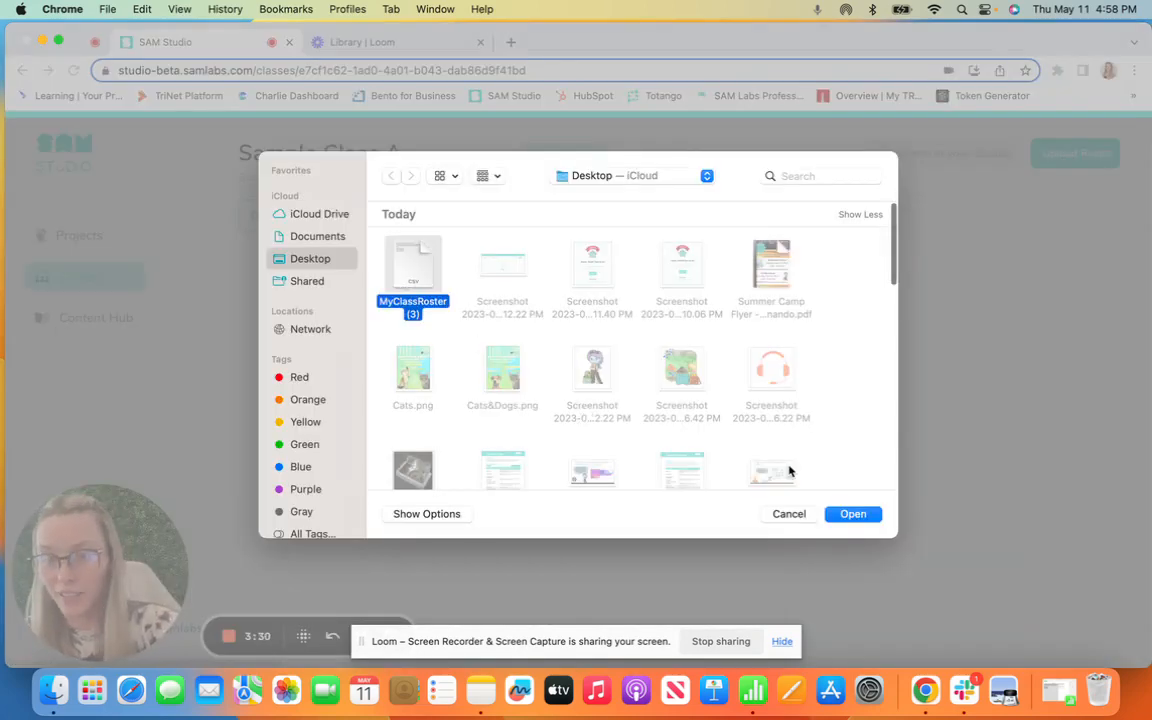
{"action": "left_click", "coordinate": [862, 514]}
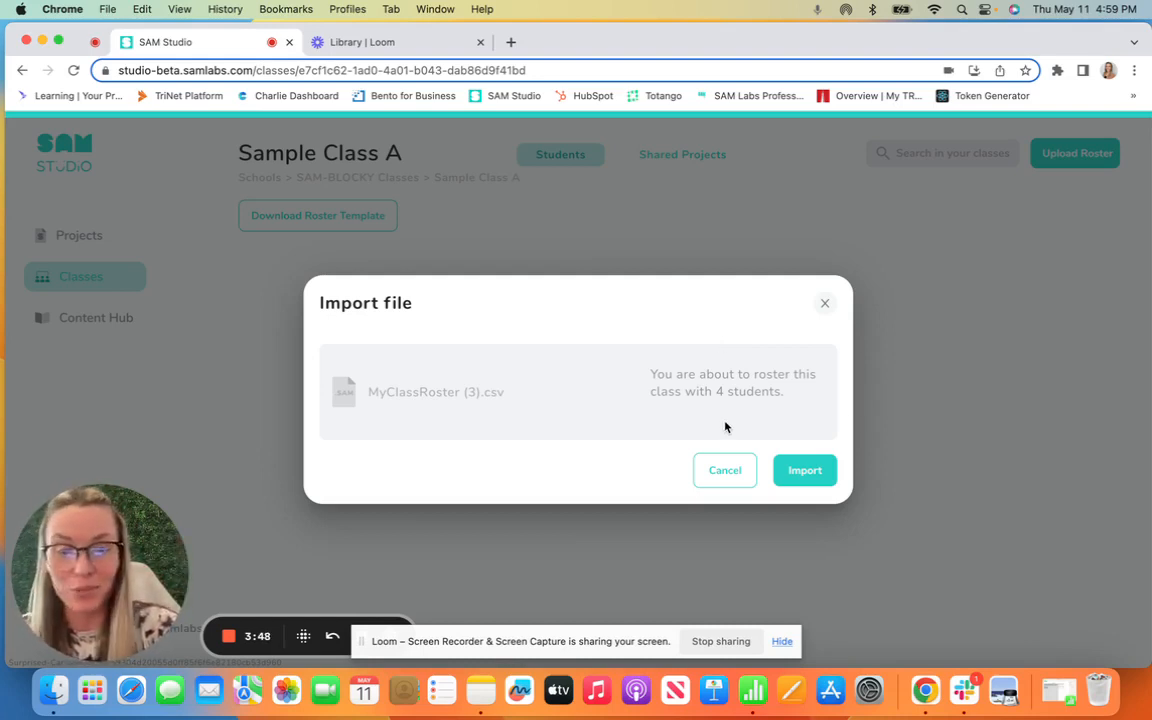
Step: Import the roster file, dismiss the confirmation, and reload the class page
{"action": "left_click", "coordinate": [806, 476]}
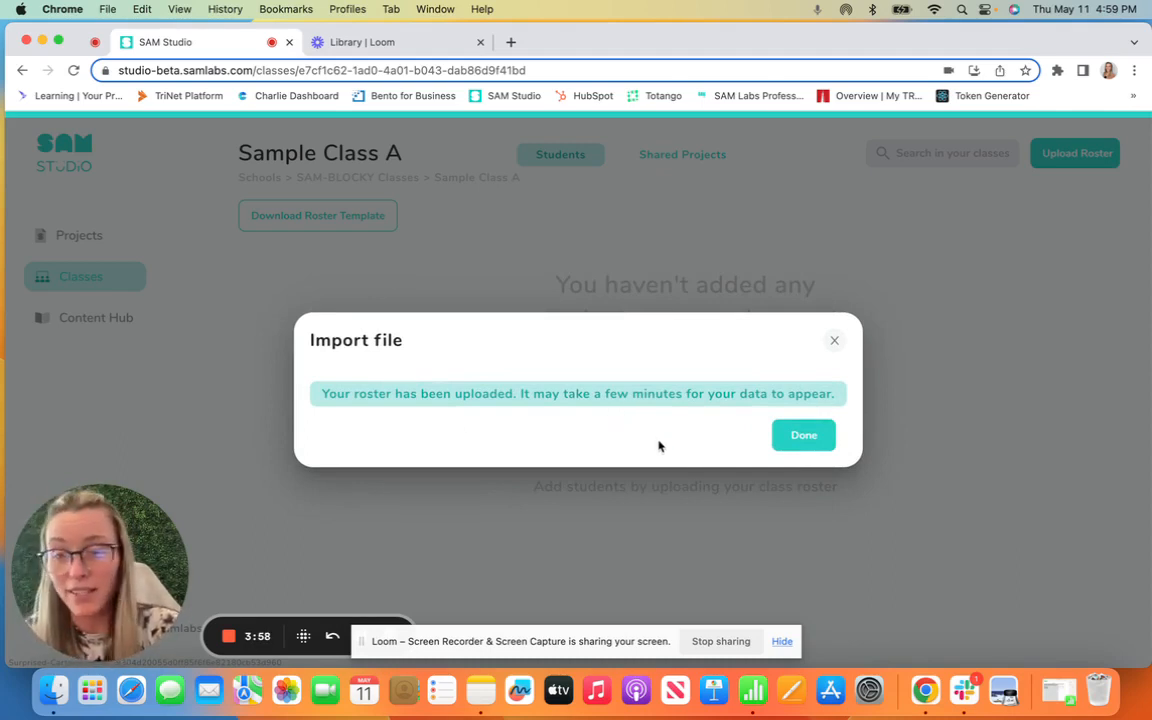
{"action": "left_click", "coordinate": [818, 439]}
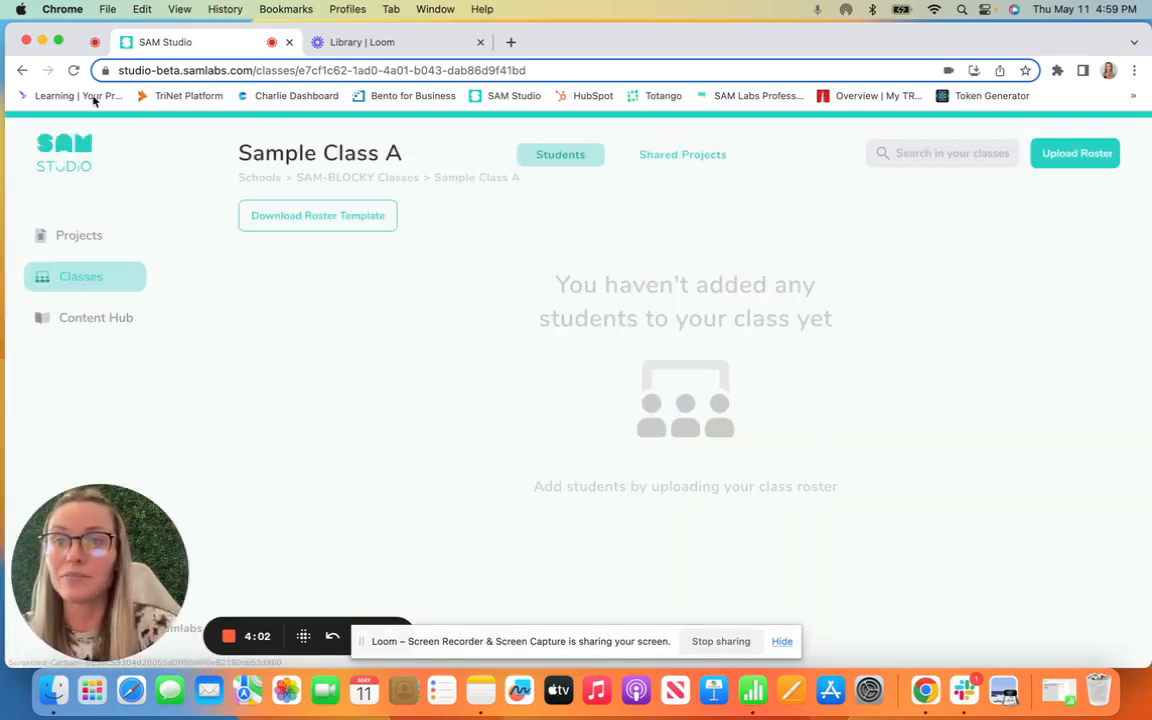
{"action": "left_click", "coordinate": [73, 70]}
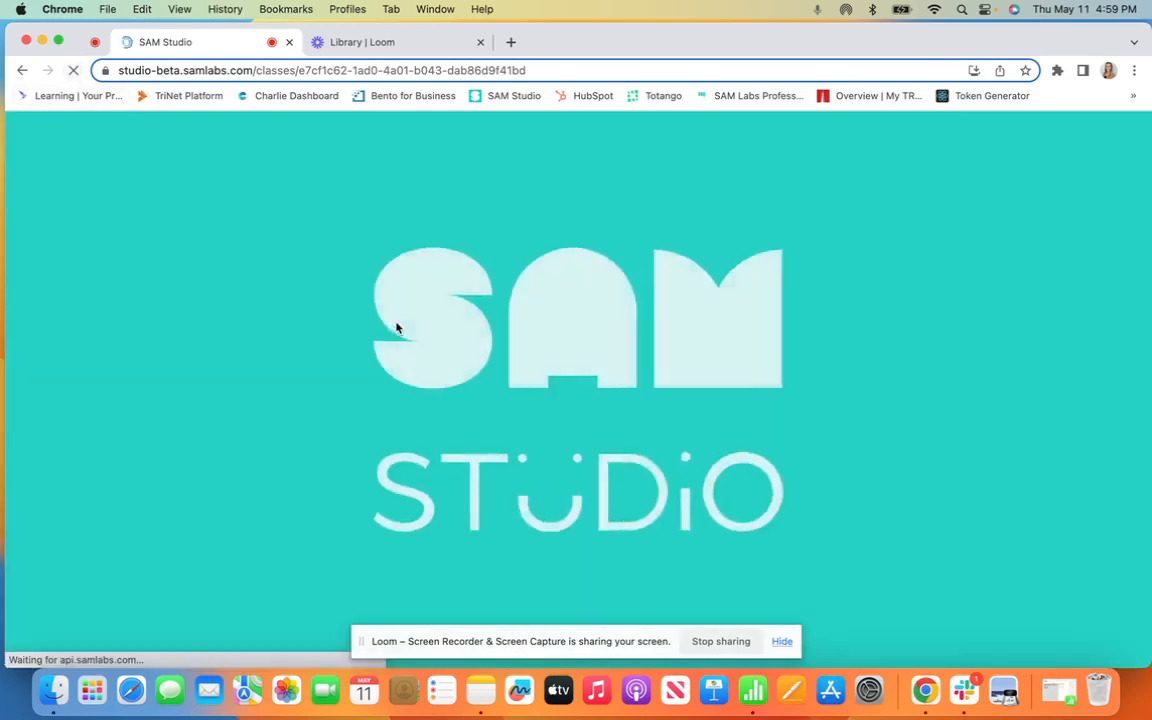